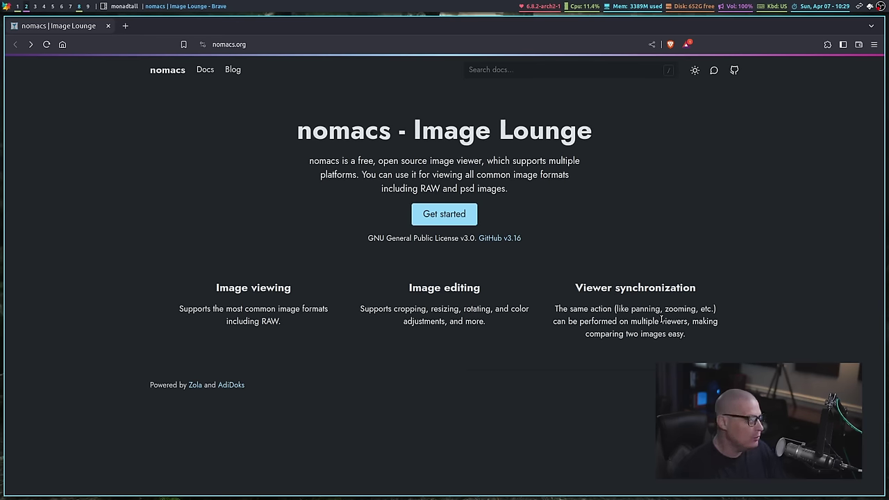
Open the 'GitHub v3.16' link in a new Brave tab and browse the nomacs repository page.
right_click(495, 238)
left_click(528, 242)
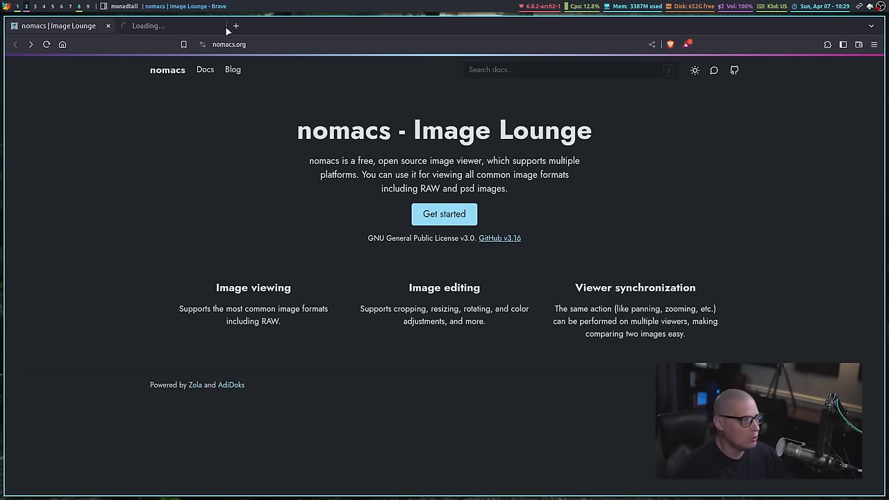
left_click(184, 28)
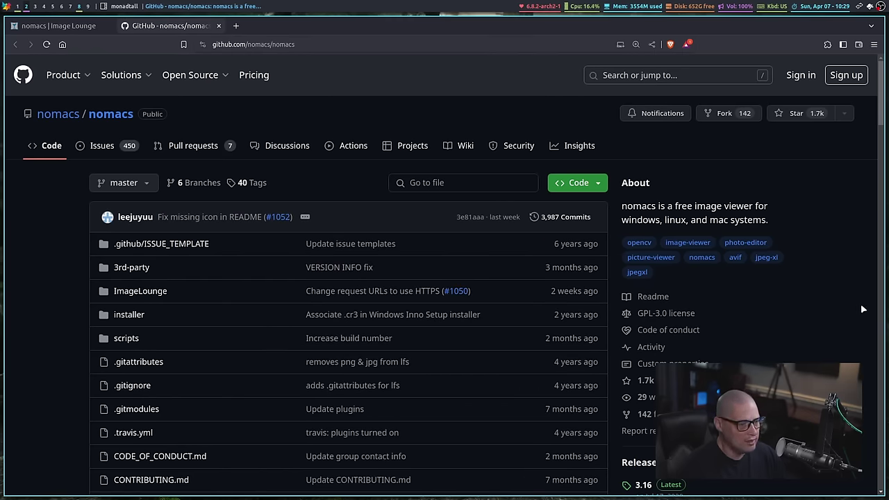
scroll(826, 272, "down", 3)
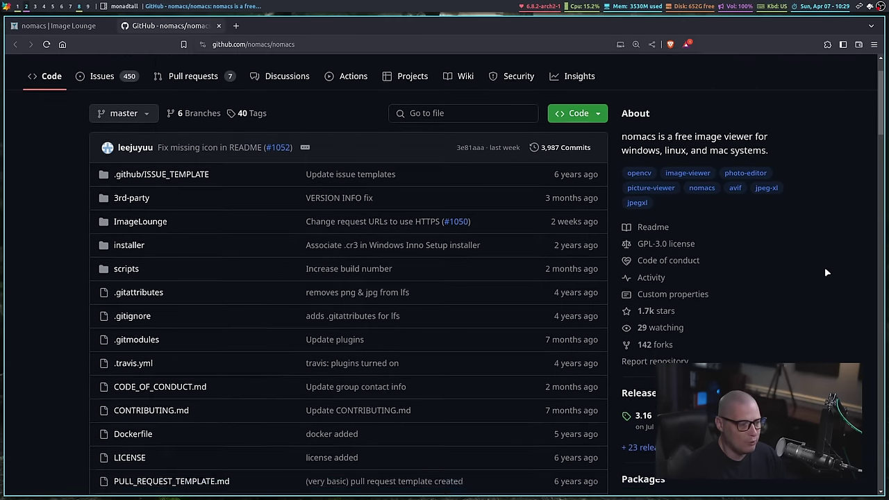
scroll(826, 272, "down", 1)
scroll(826, 272, "up", 5)
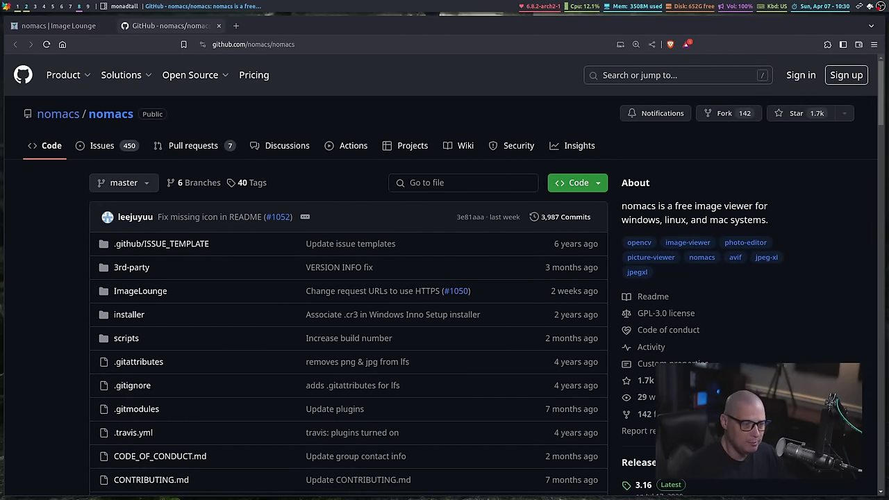
On an empty workspace, launch nomacs from the rofi launcher and open its File menu.
key("super+shift+c")
key("super+shift+Return")
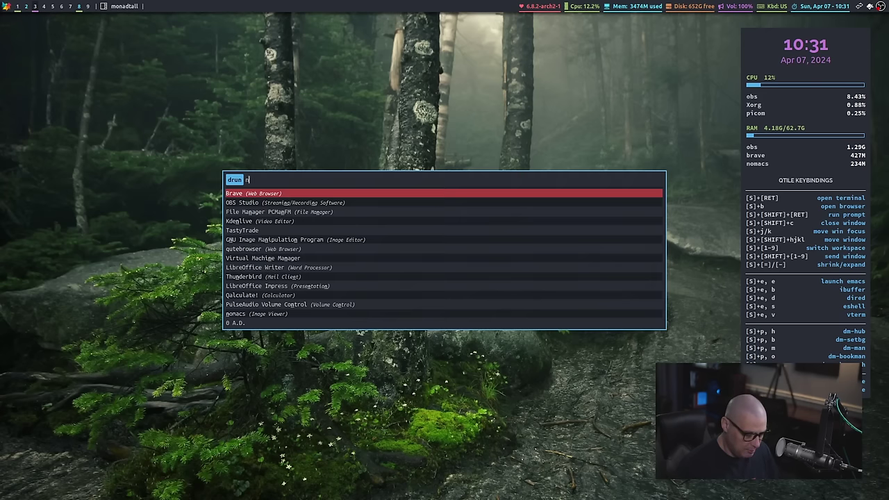
type("nomacs")
key("Return")
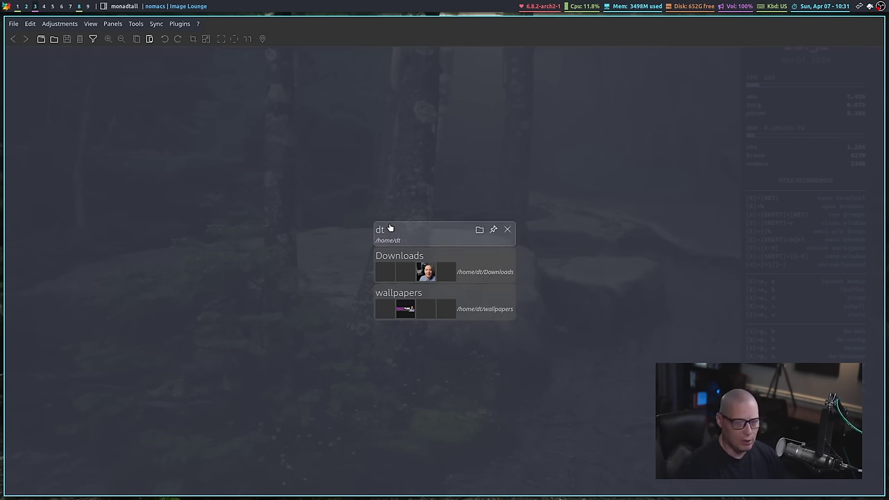
left_click(13, 23)
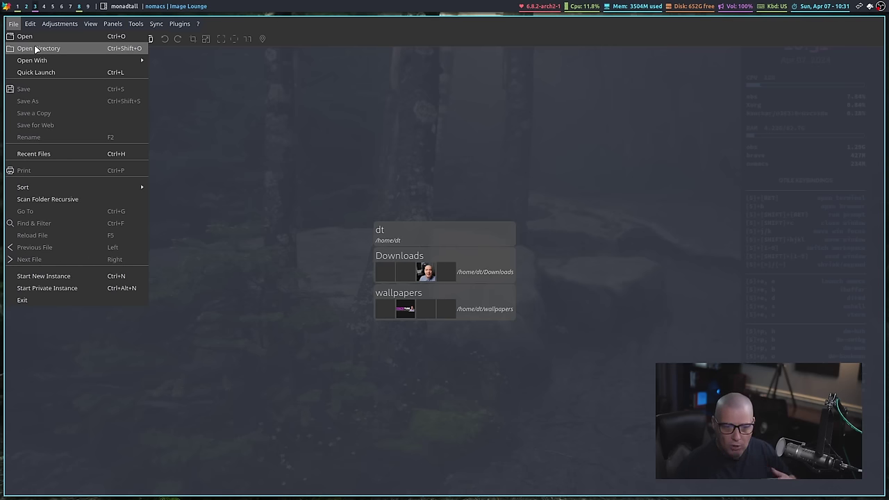
Open thumb.png from the Downloads folder in nomacs.
left_click(39, 38)
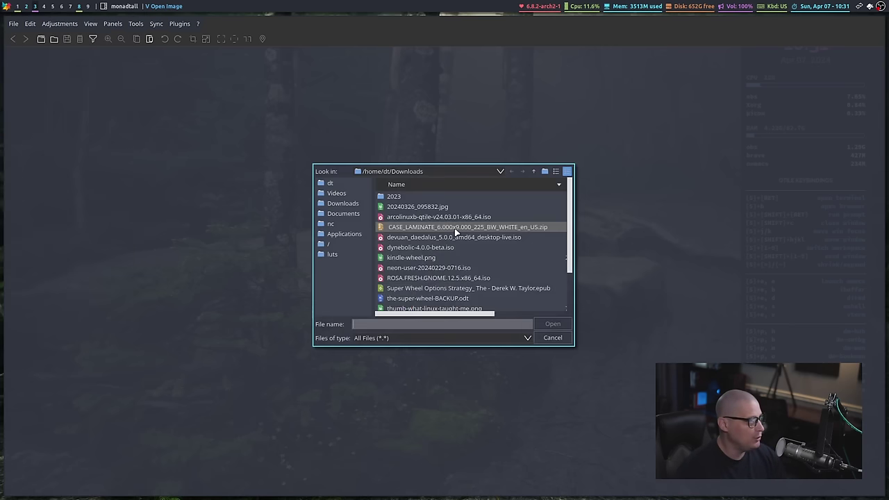
scroll(486, 229, "down", 2)
left_click(506, 270)
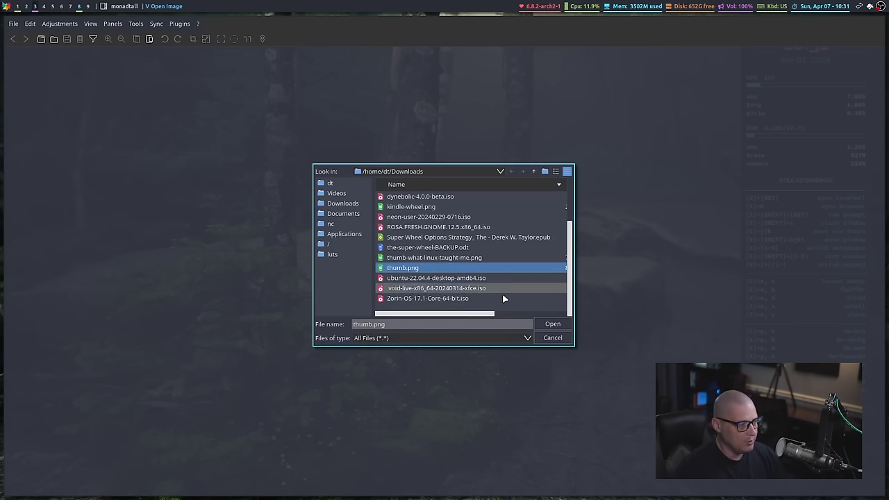
left_click(553, 324)
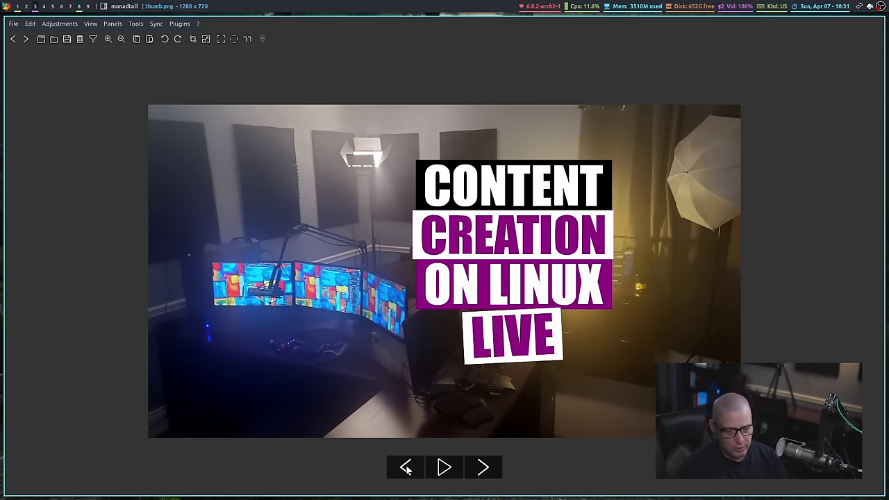
Step through the folder's images, past kindle-wheel.png, until thumb.png returns.
left_click(484, 468)
left_click(484, 468)
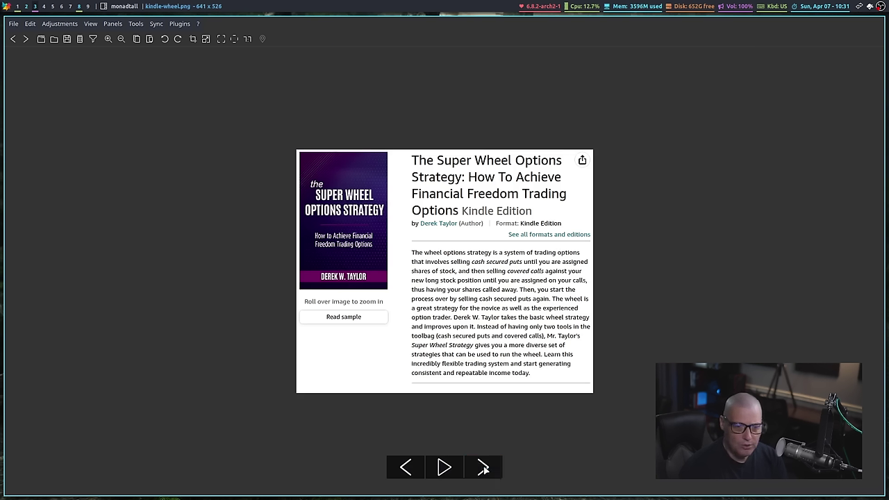
left_click(484, 468)
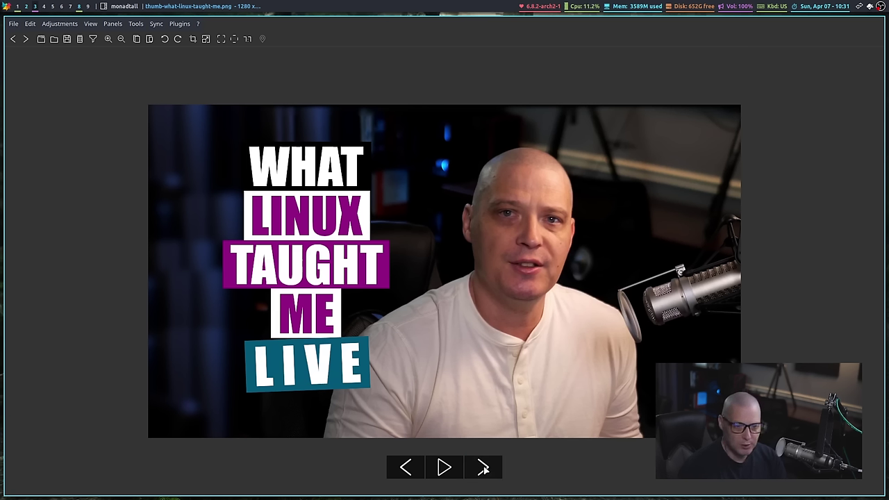
left_click(484, 467)
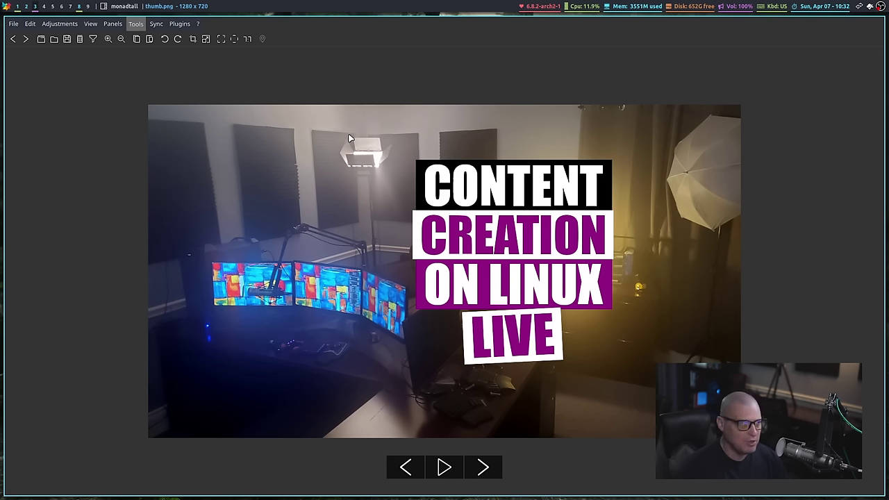
left_click(72, 25)
mouse_move(92, 26)
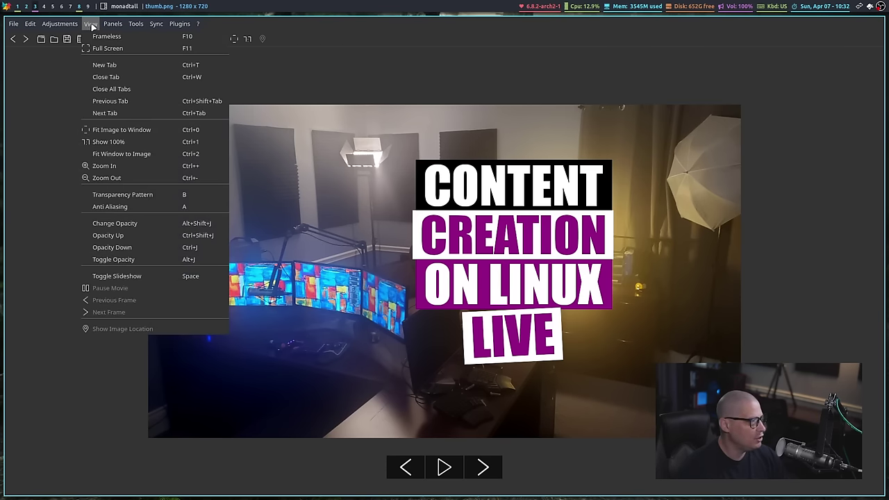
left_click(165, 277)
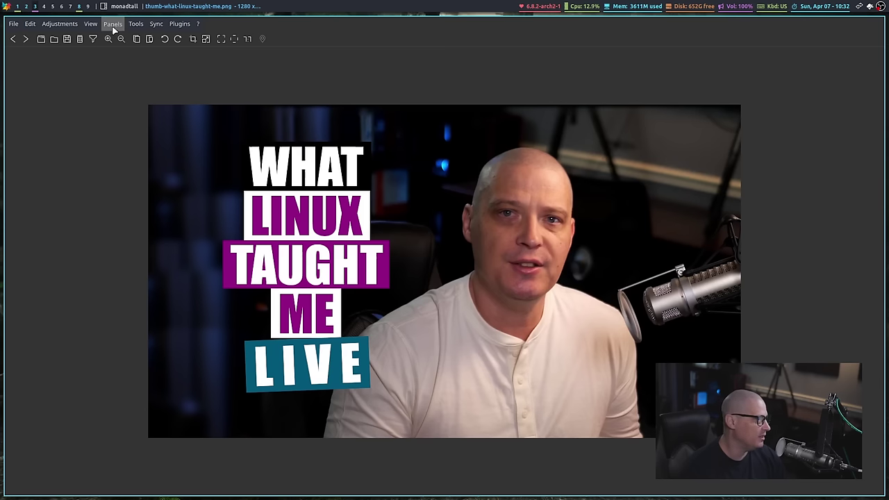
left_click(91, 25)
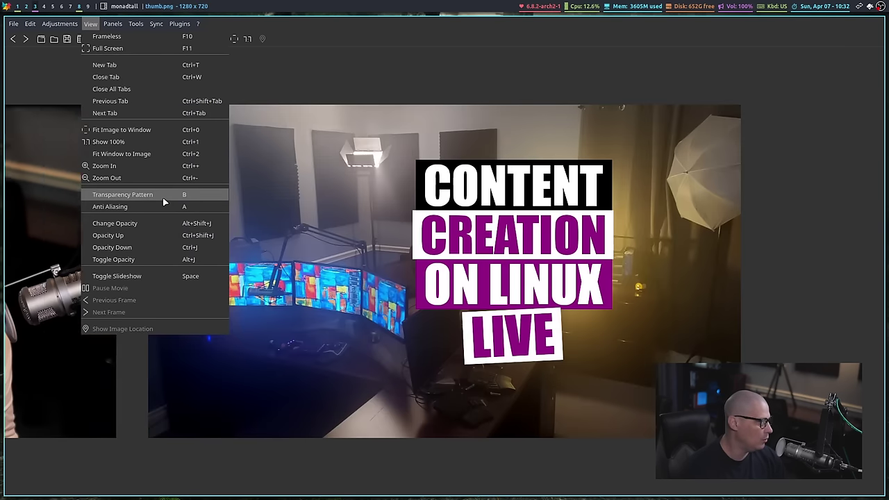
left_click(148, 277)
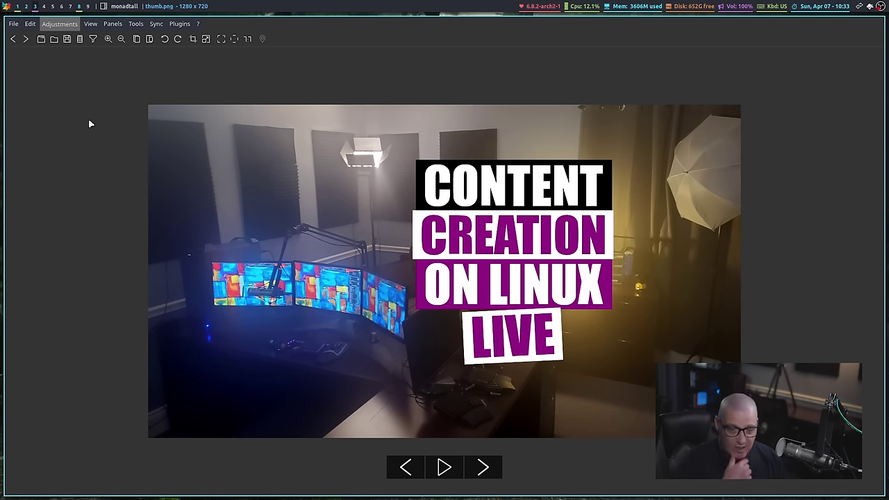
left_click(14, 24)
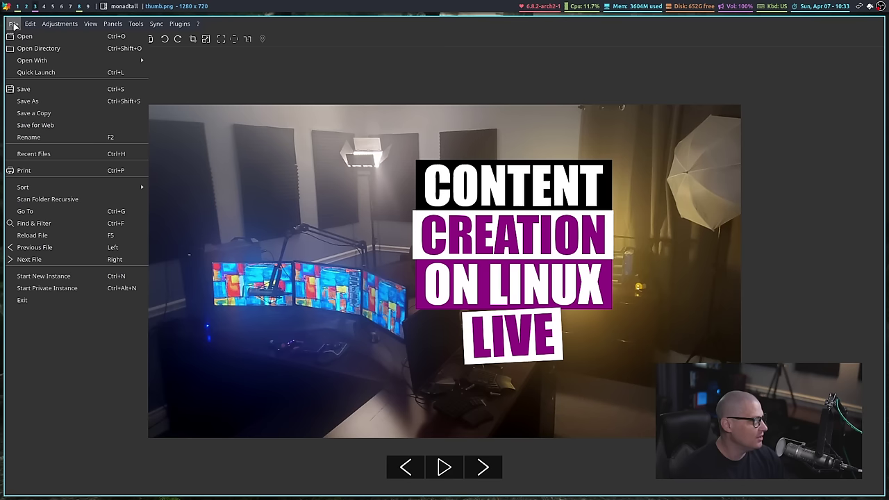
mouse_move(28, 26)
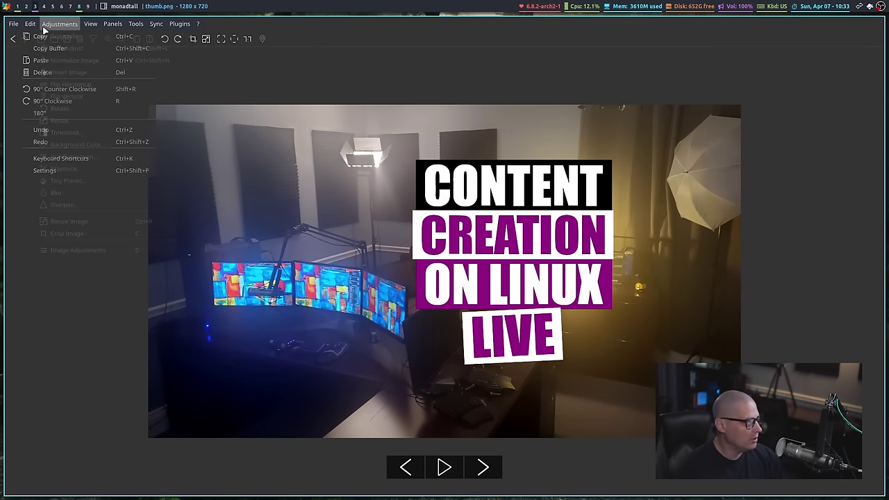
mouse_move(95, 32)
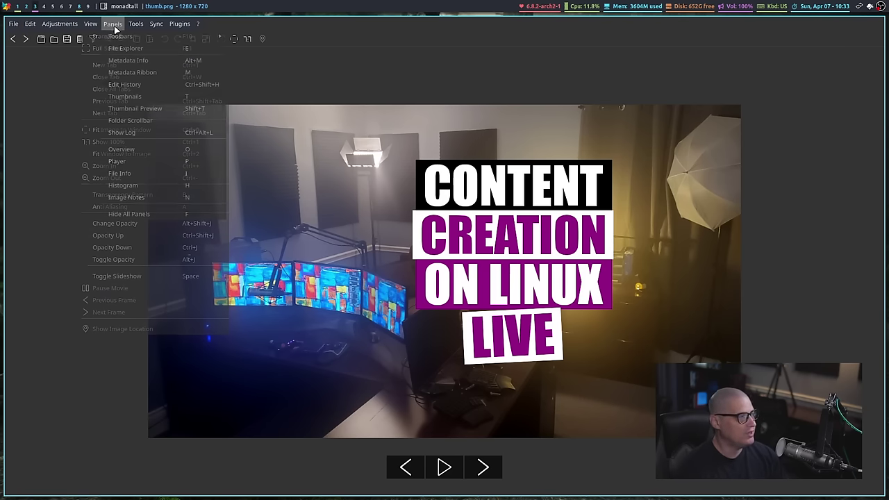
left_click(95, 72)
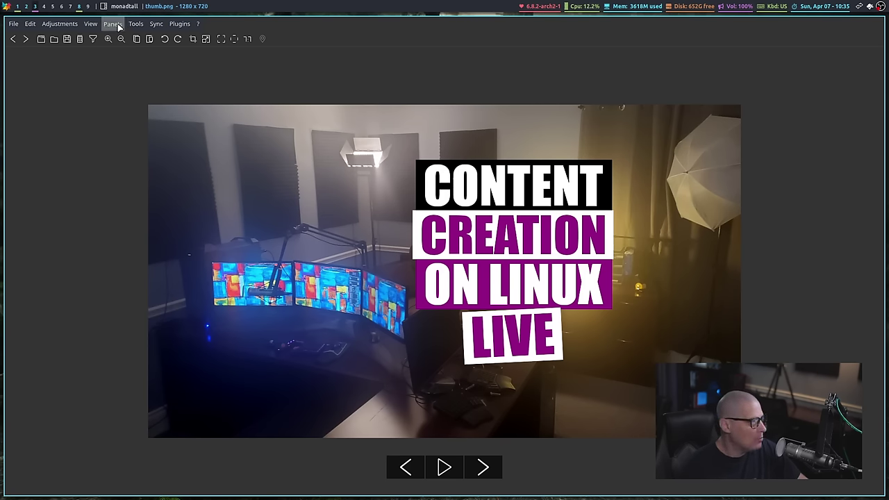
left_click(91, 25)
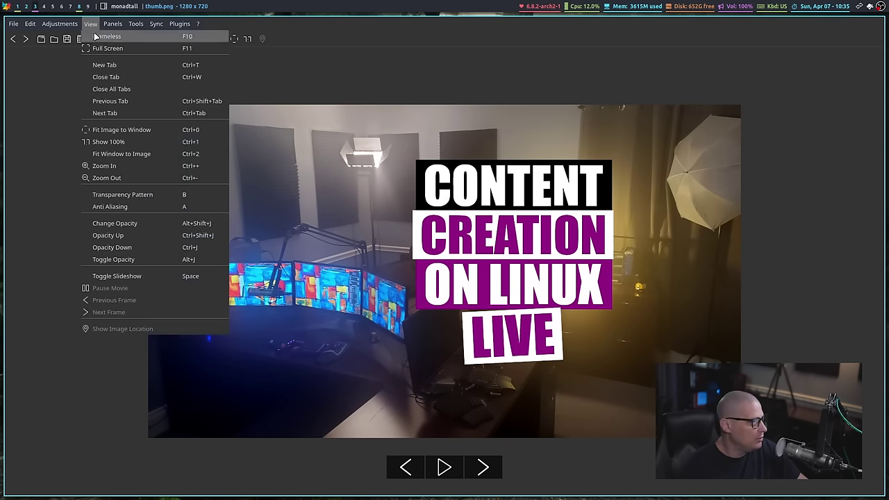
left_click(136, 66)
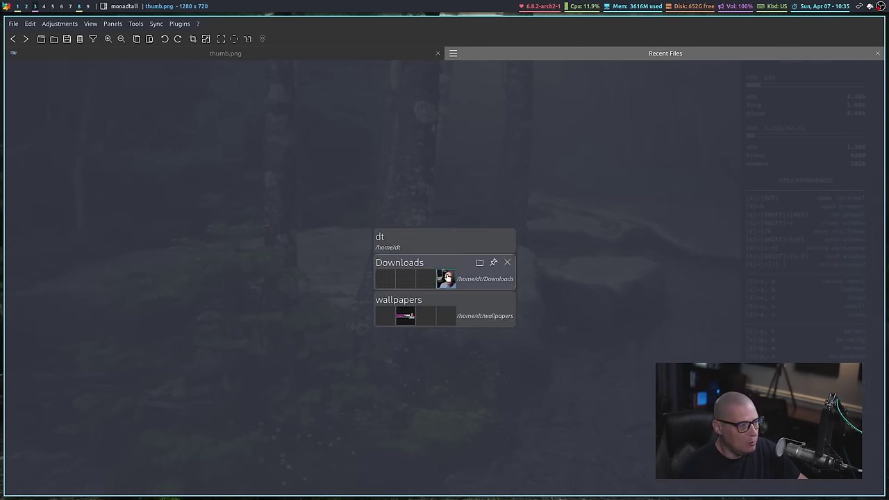
left_click(479, 284)
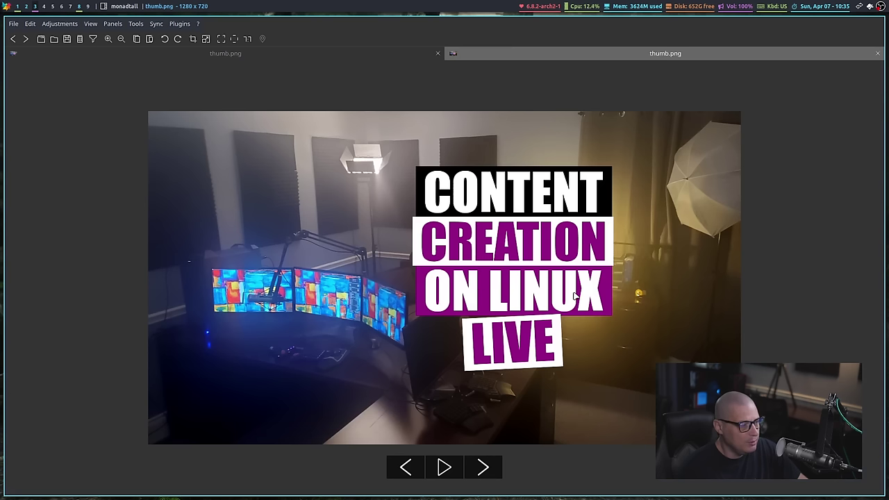
left_click(484, 468)
left_click(261, 55)
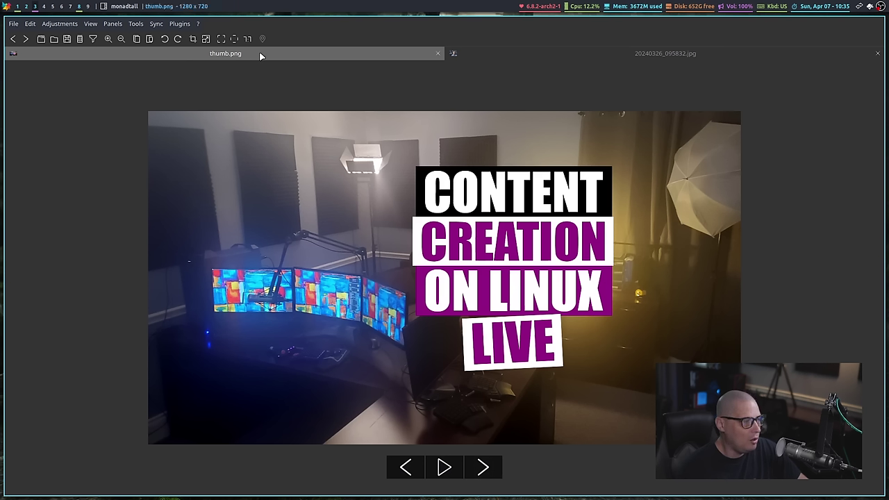
left_click(514, 54)
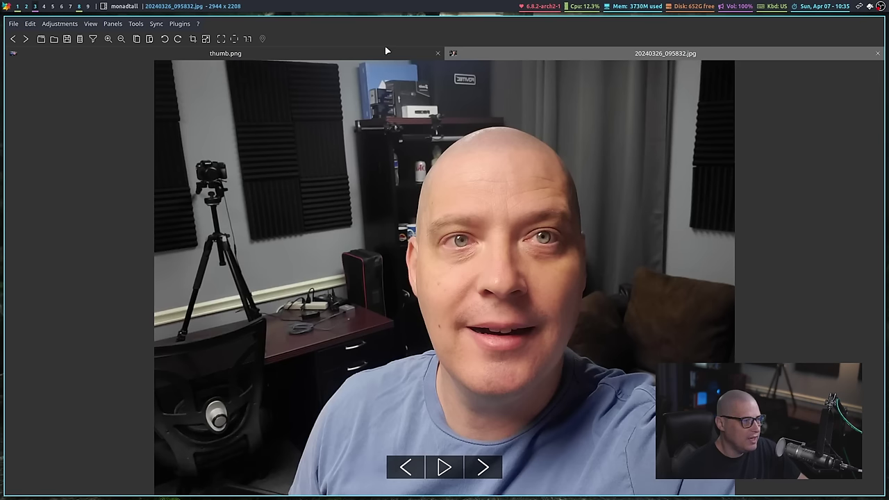
key("ctrl+Tab")
key("ctrl+Tab")
key("ctrl+Tab")
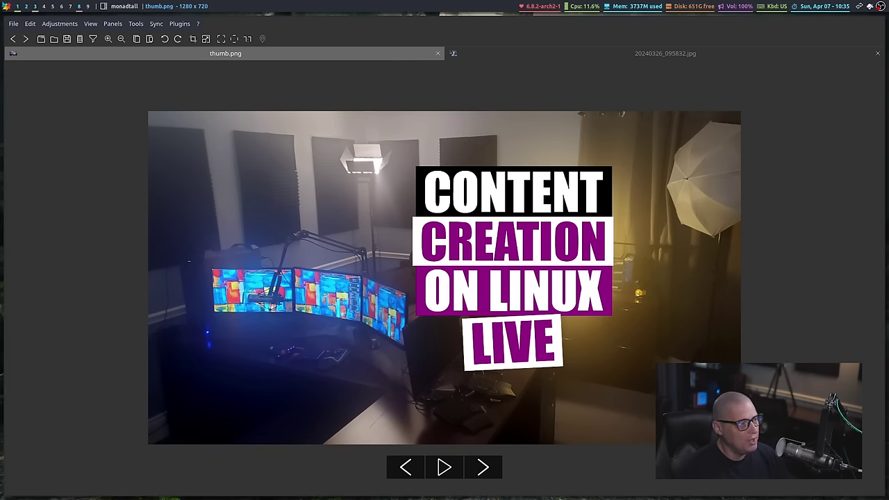
left_click(880, 60)
left_click(877, 53)
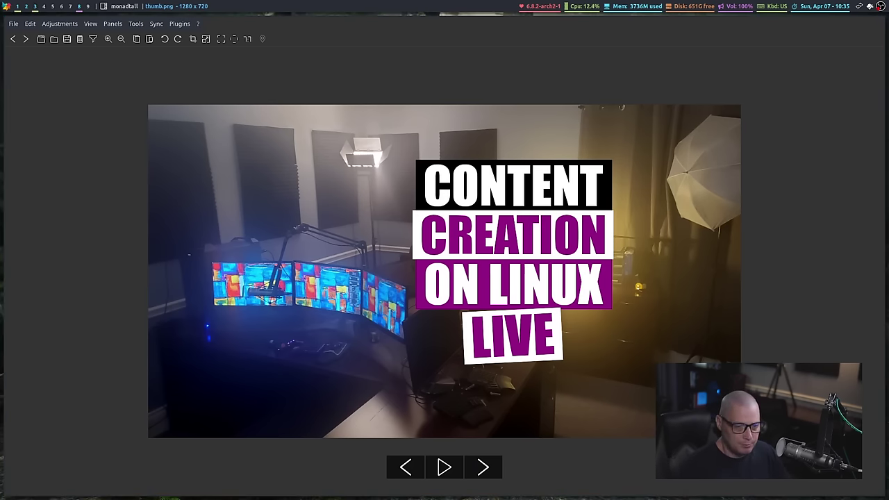
left_click(114, 23)
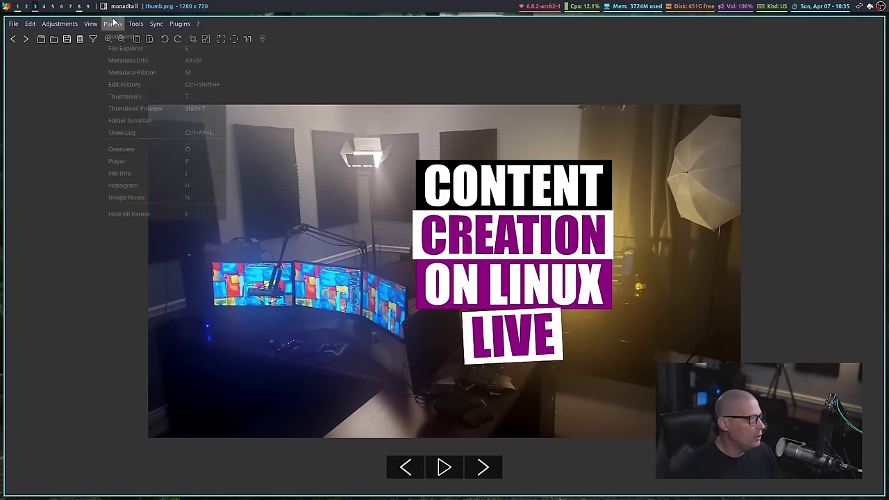
left_click(174, 48)
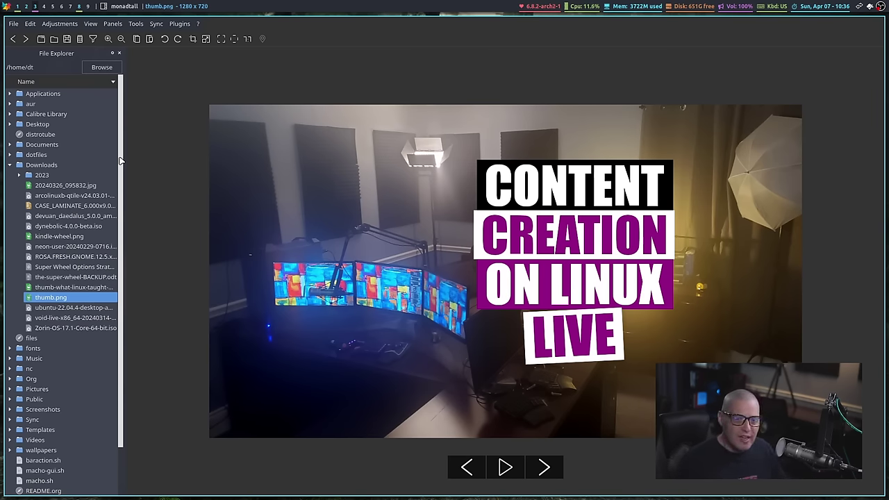
left_click(119, 52)
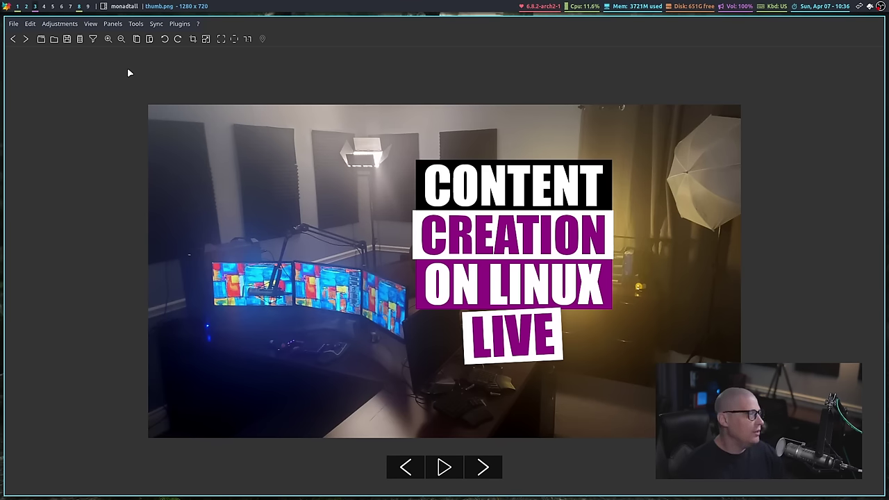
left_click(112, 23)
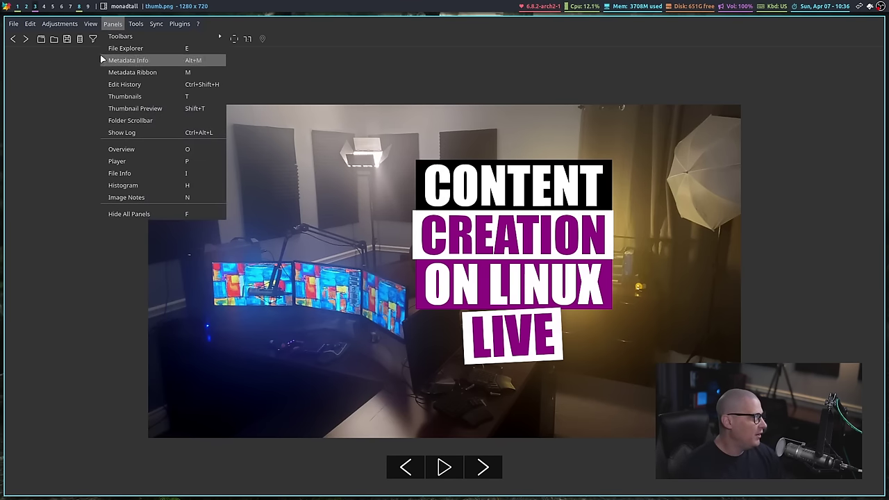
left_click(159, 62)
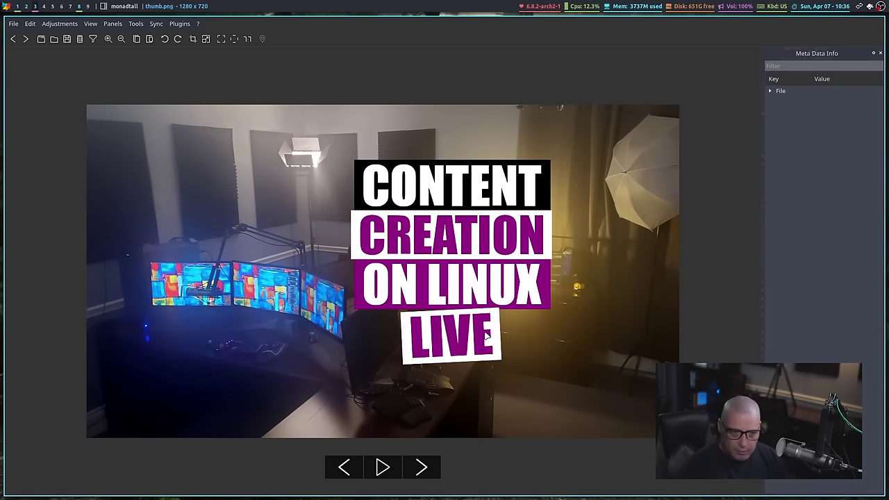
left_click(880, 53)
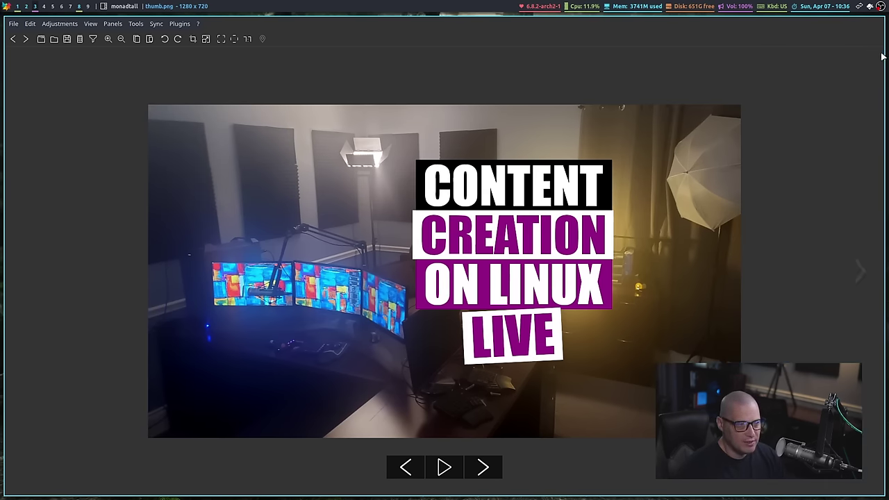
left_click(112, 24)
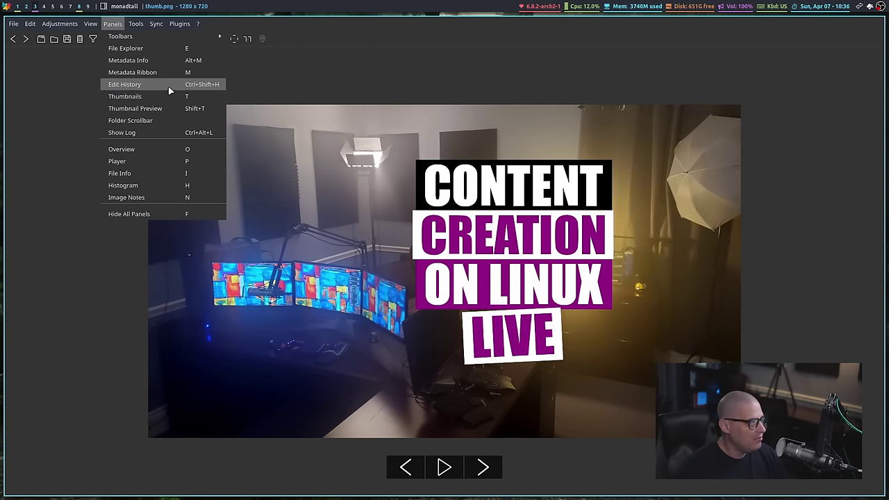
left_click(167, 73)
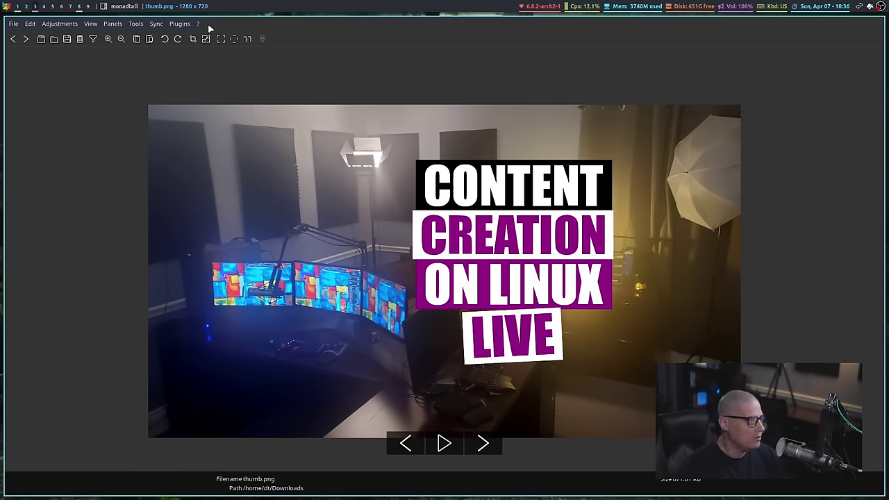
left_click(113, 24)
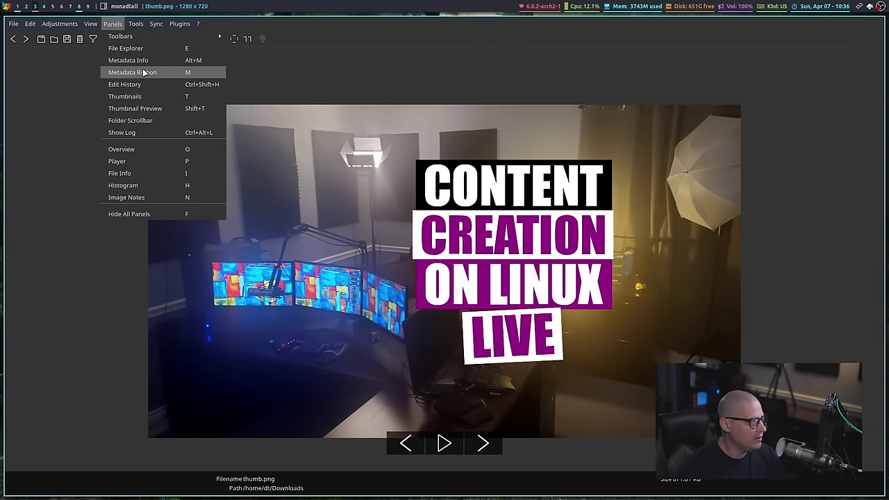
left_click(370, 83)
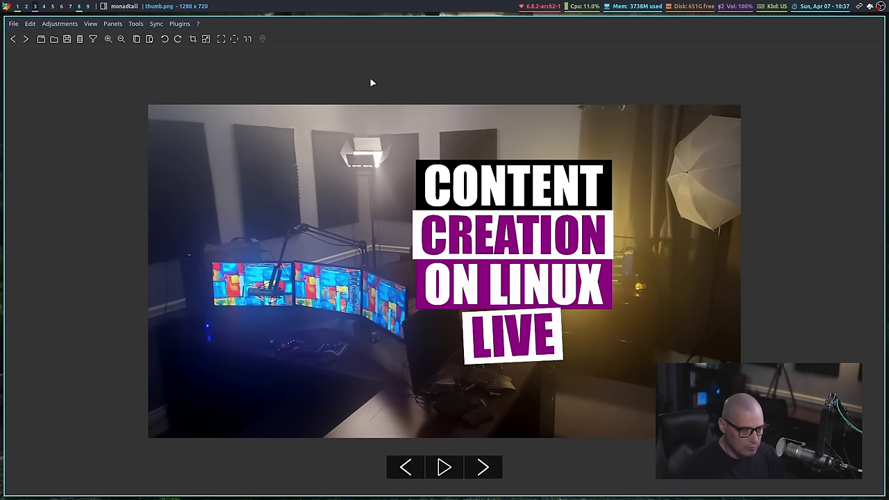
Restore the metadata ribbon, toggle the File Explorer on and off, then enable the Thumbnails panel.
key("ctrl+m")
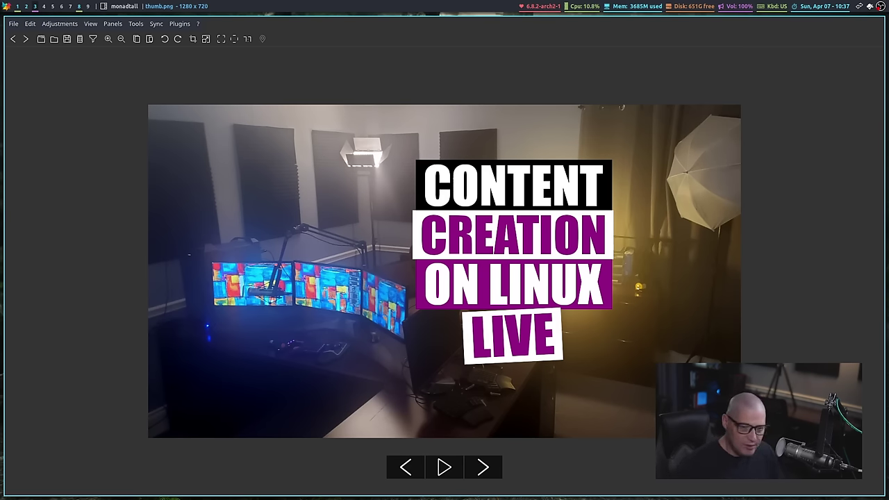
key("ctrl+e")
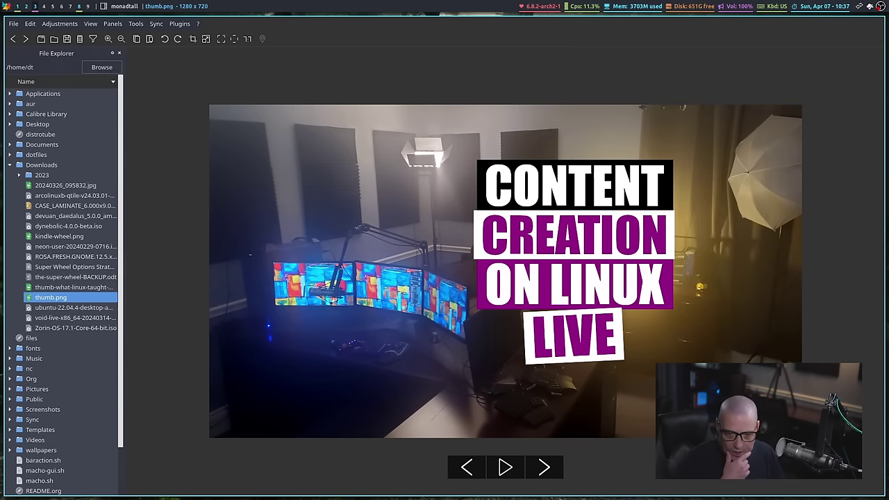
key("ctrl+e")
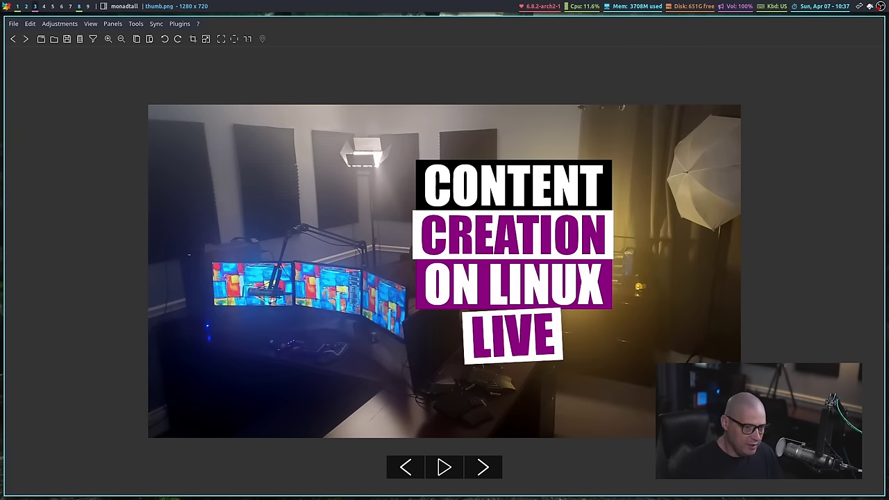
left_click(122, 25)
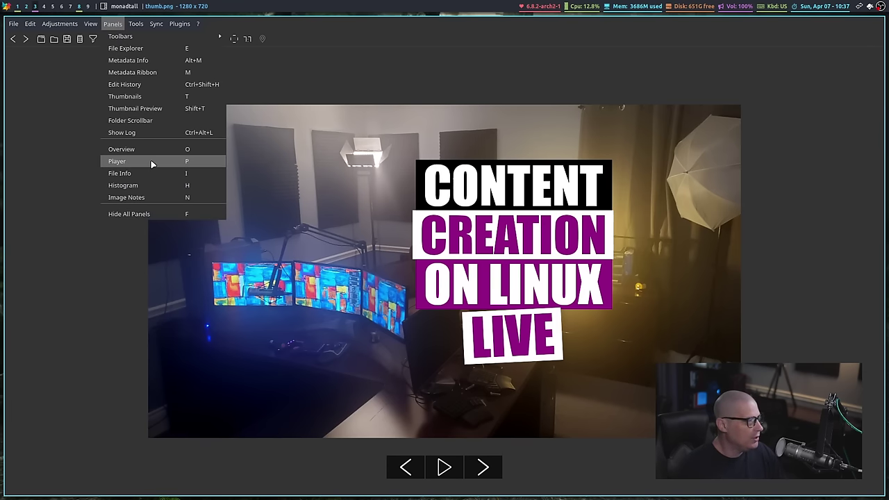
left_click(136, 97)
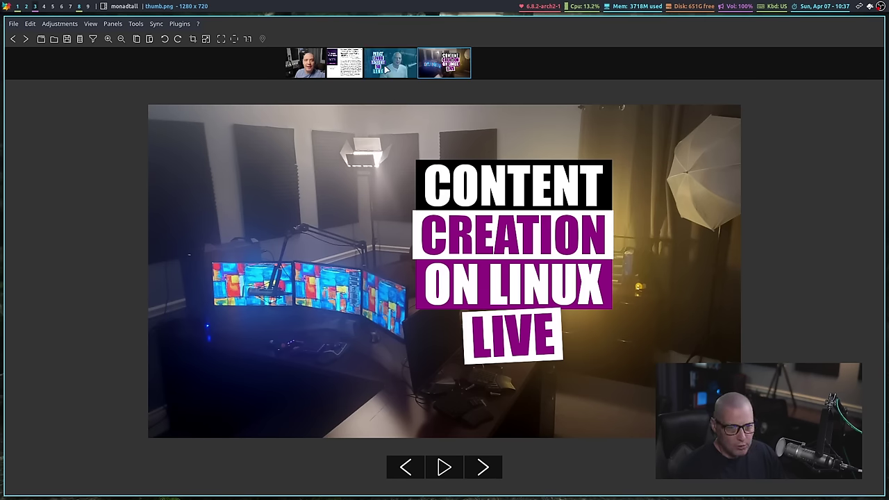
Hide the Thumbnails panel and show the Image Notes panel instead.
left_click(113, 24)
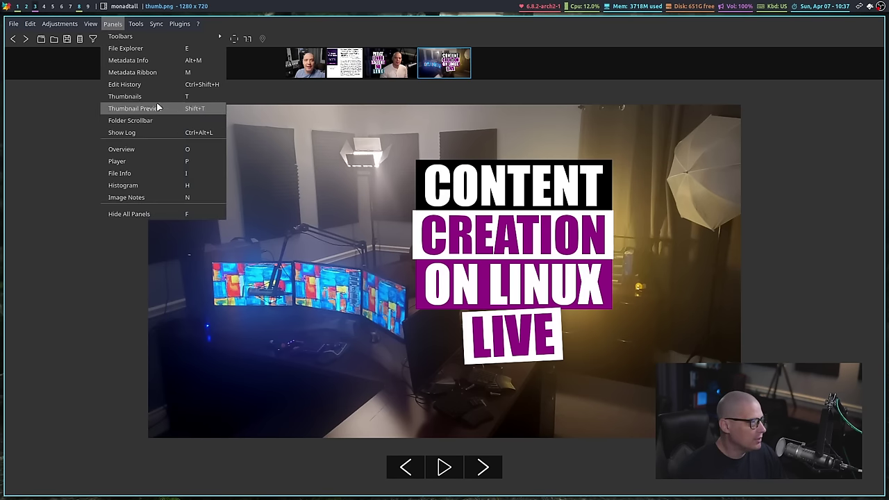
left_click(143, 95)
left_click(116, 26)
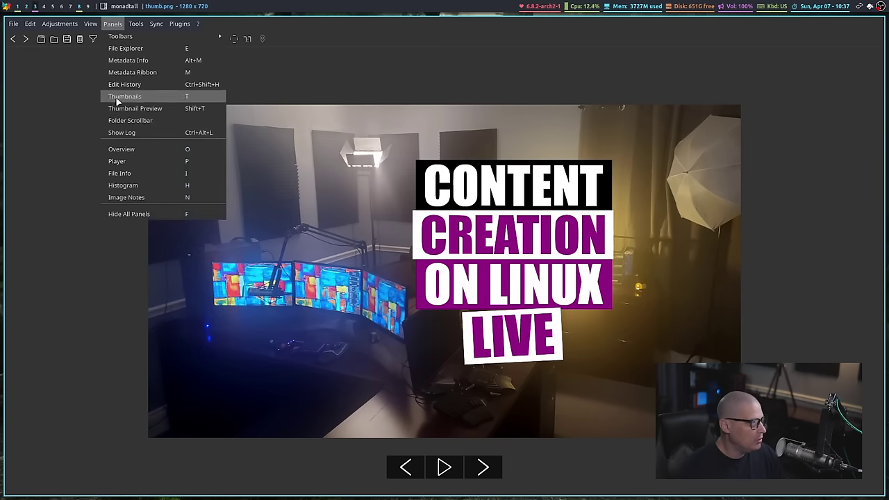
left_click(147, 198)
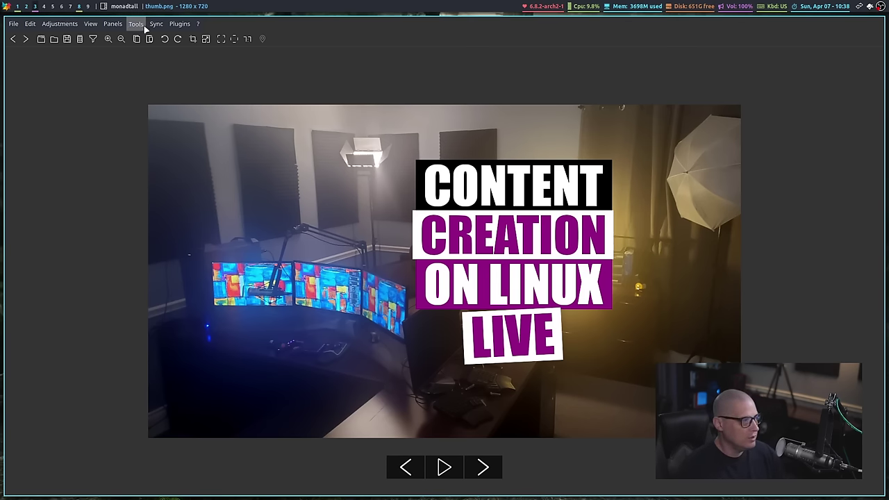
left_click(112, 24)
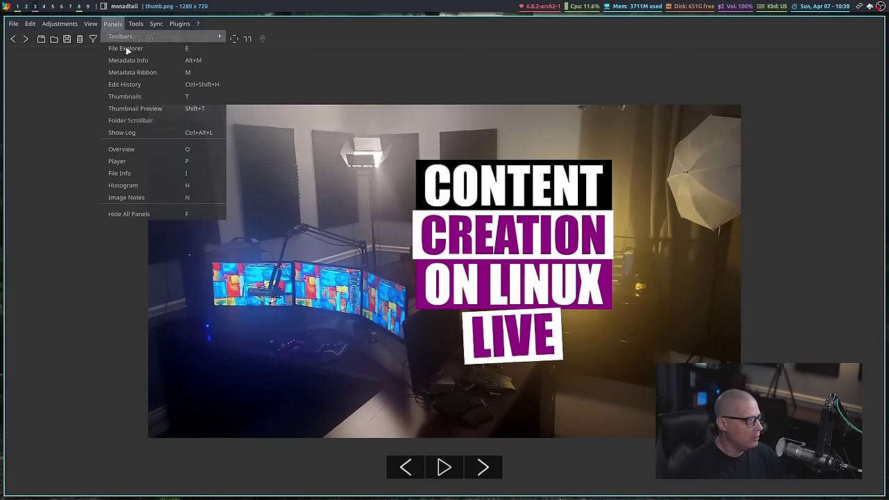
left_click(173, 185)
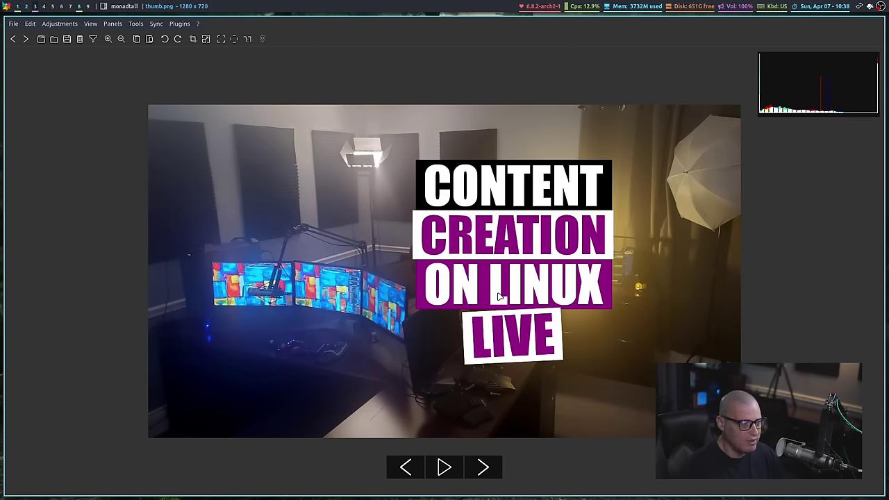
scroll(500, 296, "down", 1)
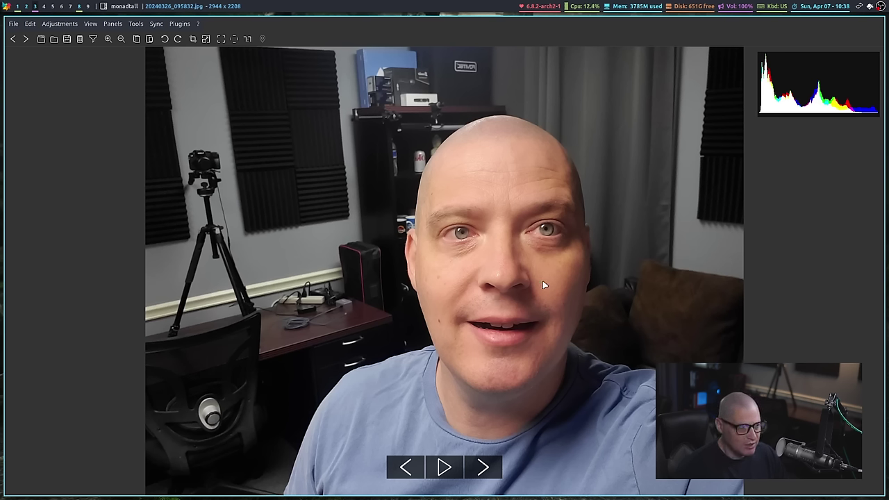
scroll(434, 328, "down", 2)
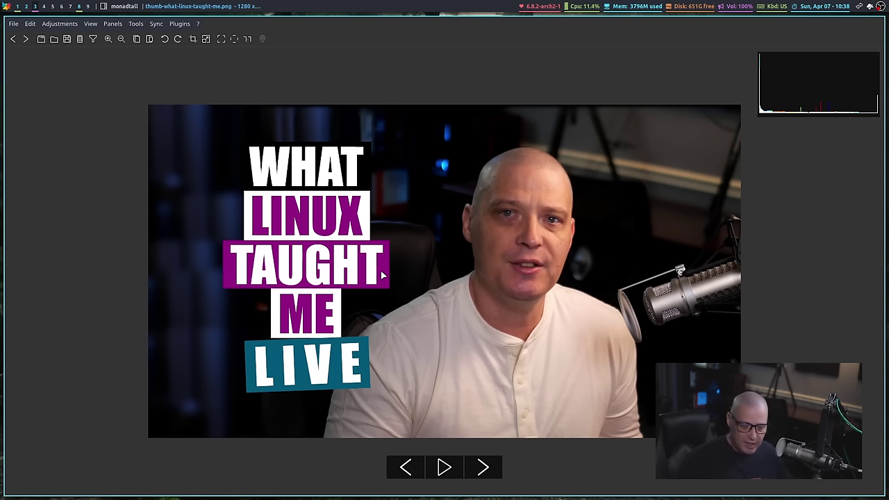
scroll(381, 276, "up", 2)
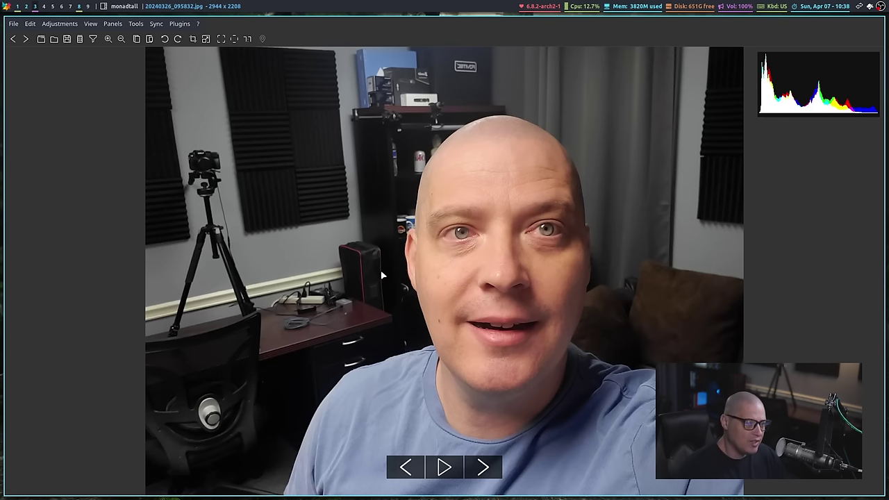
scroll(381, 276, "up", 1)
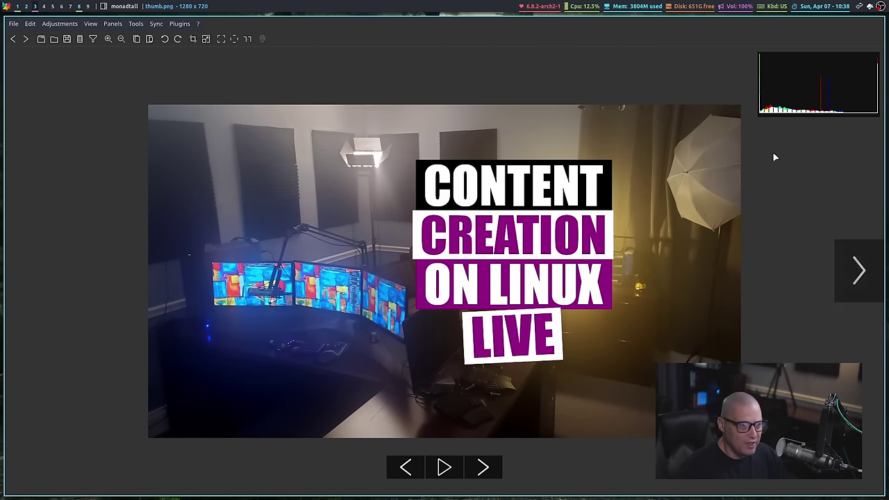
key("ctrl+k")
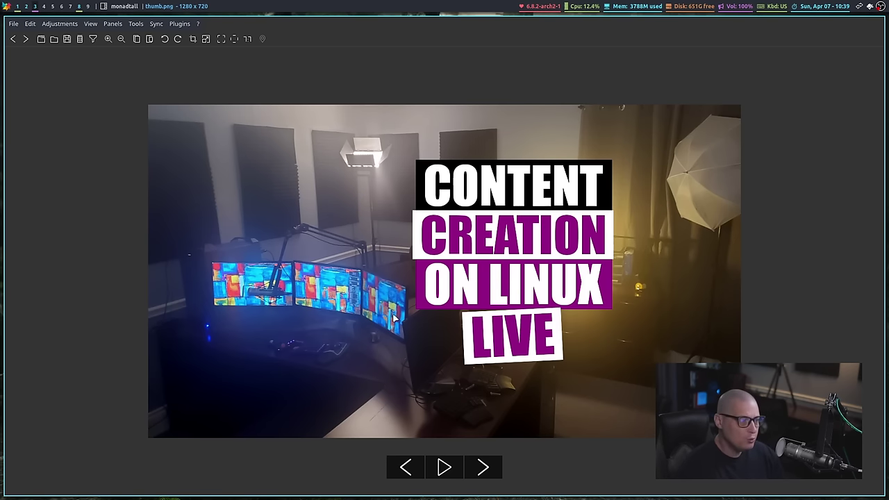
Open CASE_LAMINATE_6.000x9.000_225_BW_WHITE_en_US.zip from Downloads via File > Open.
left_click(13, 24)
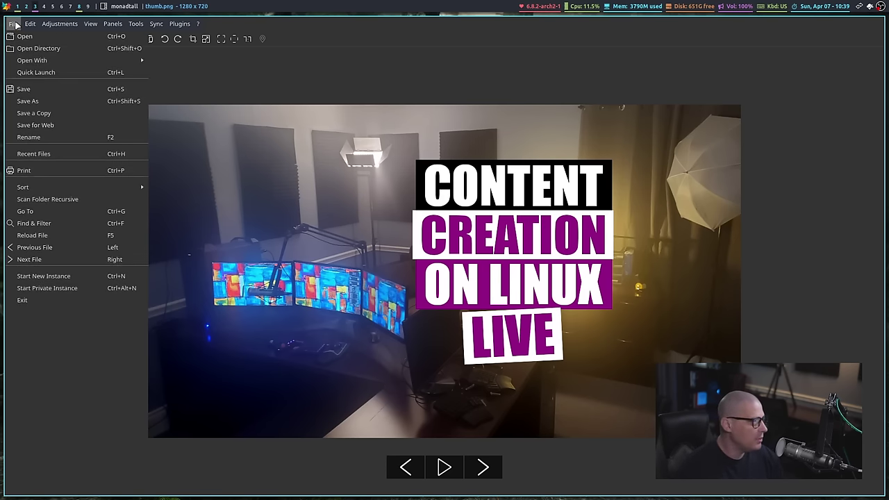
left_click(35, 37)
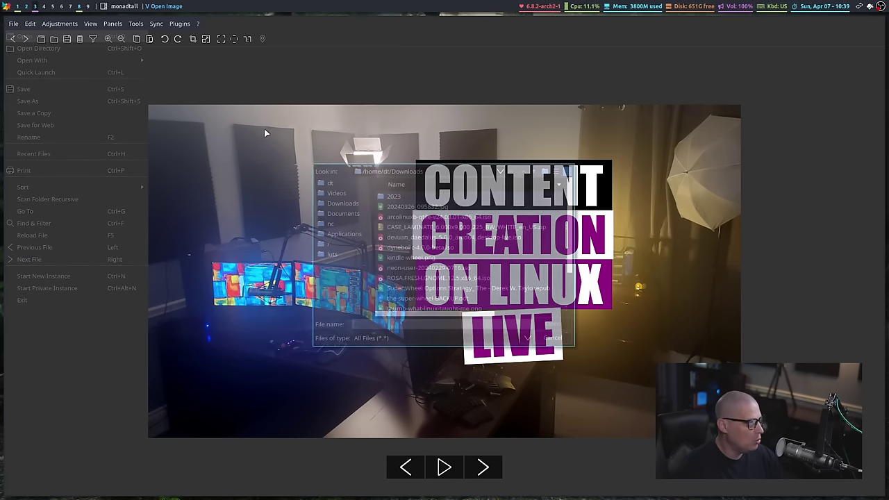
scroll(465, 219, "down", 2)
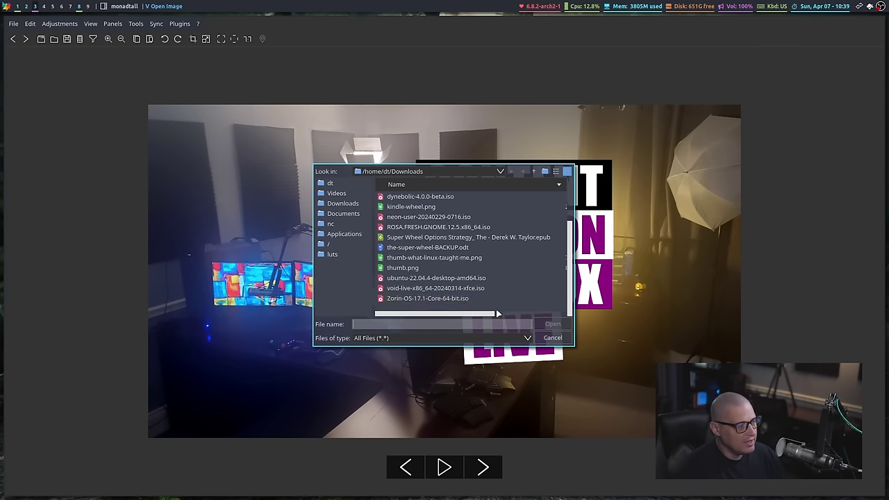
scroll(465, 219, "up", 2)
left_click(436, 229)
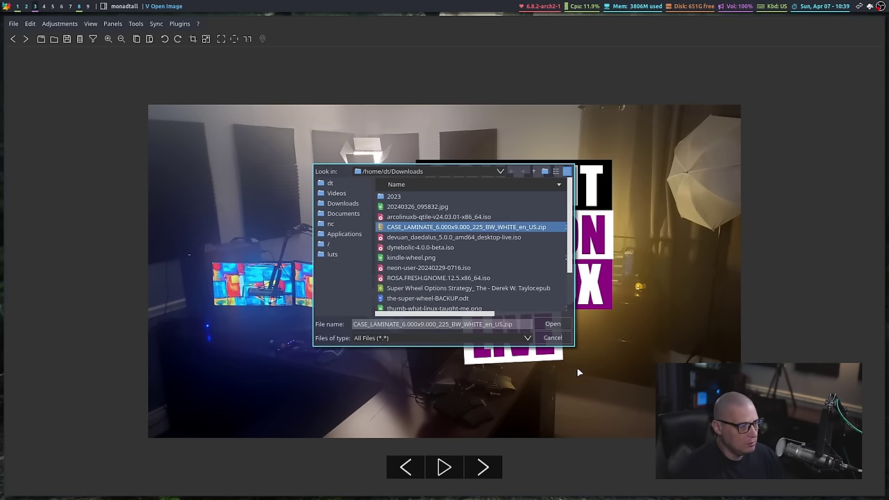
left_click(564, 326)
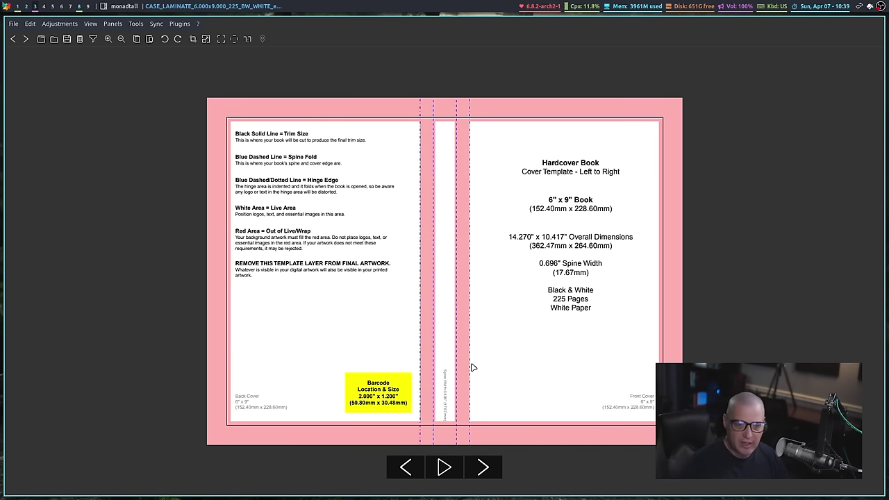
Step forward through the folder's images, past 20240326_095832.jpg, to thumb-what-linux-taught-me.png.
left_click(483, 468)
left_click(482, 468)
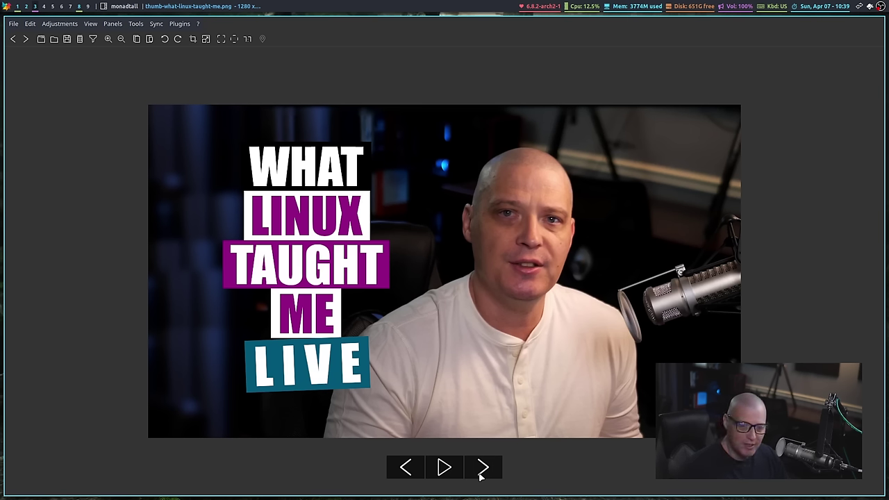
left_click(483, 468)
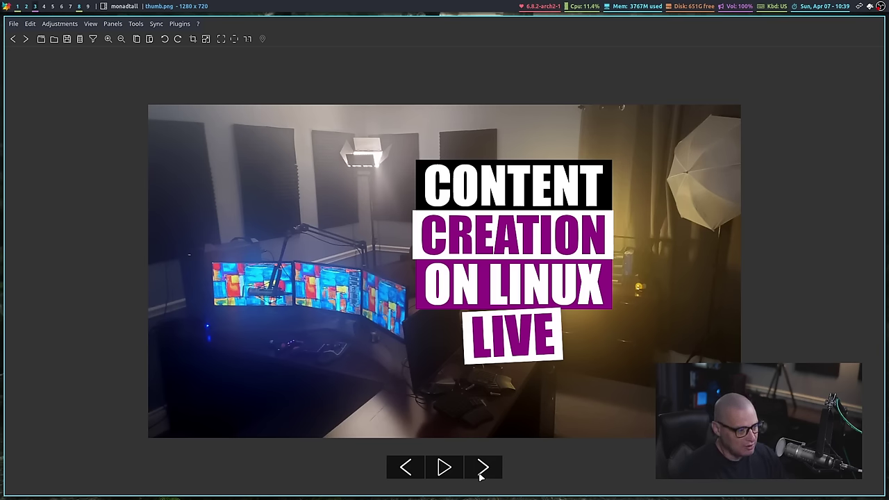
left_click(483, 468)
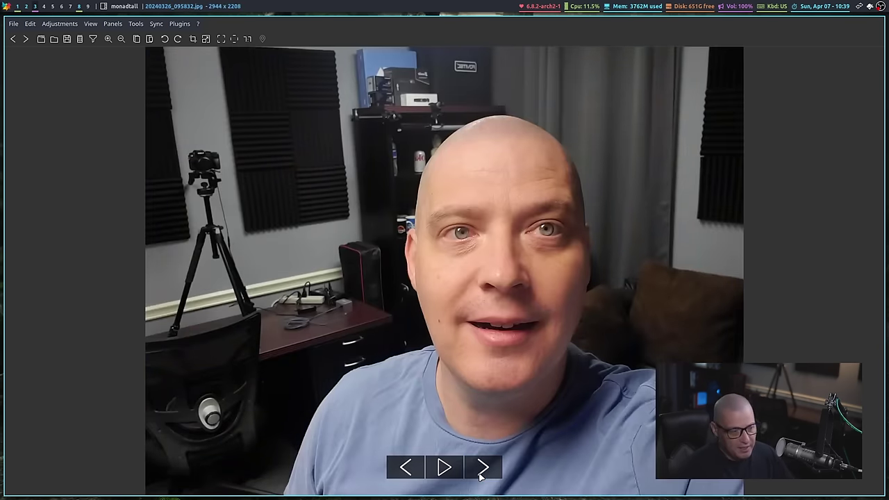
left_click(483, 468)
left_click(483, 467)
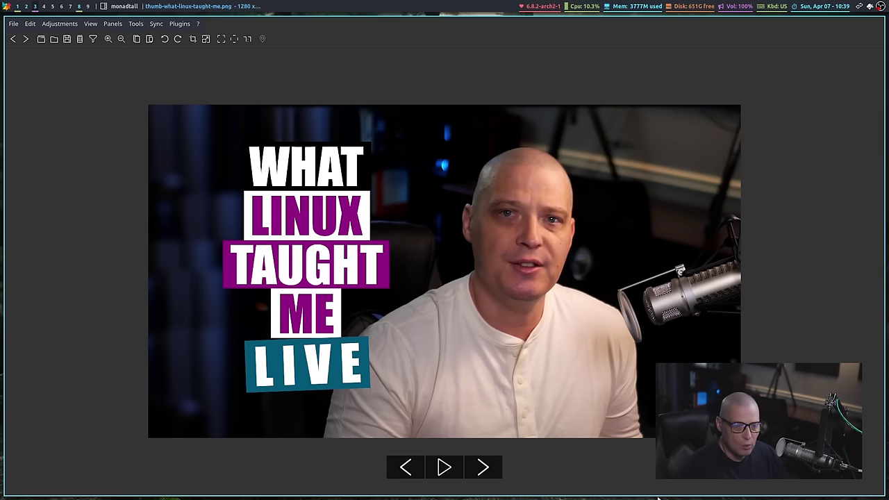
Reopen the CASE_LAMINATE zip from Downloads to display the hardcover book template.
left_click(13, 24)
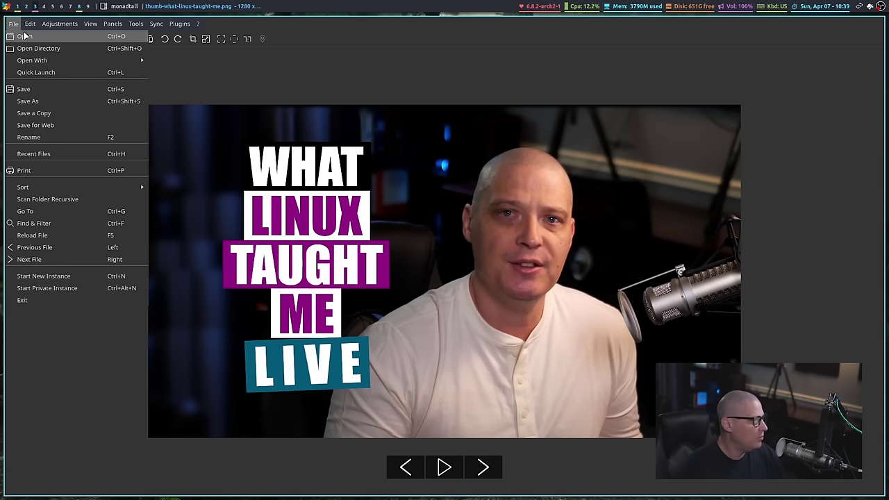
left_click(26, 38)
left_click(434, 227)
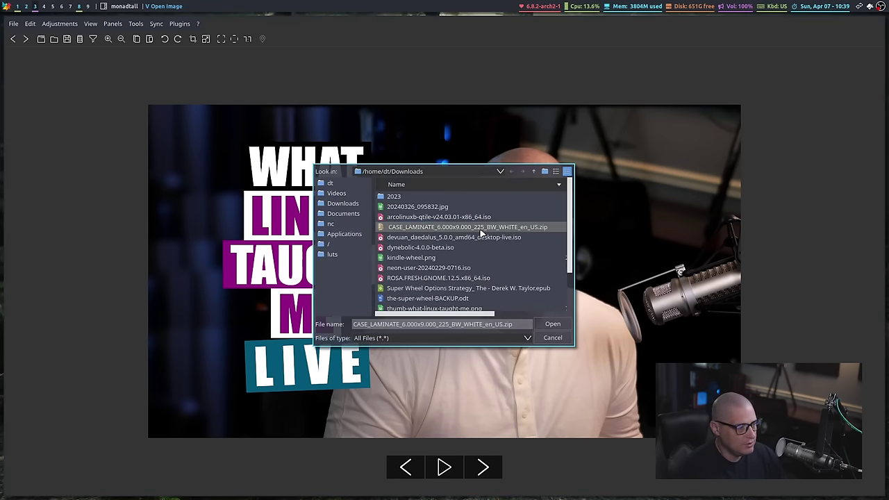
left_click(553, 325)
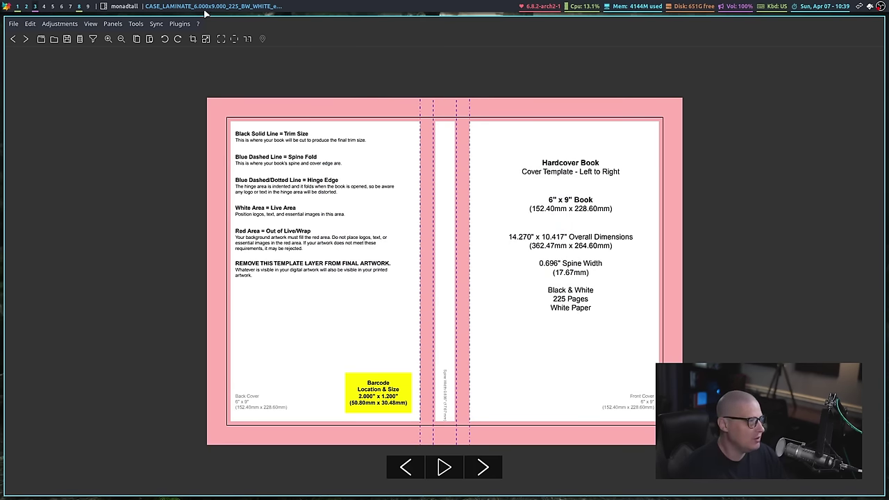
left_click(136, 24)
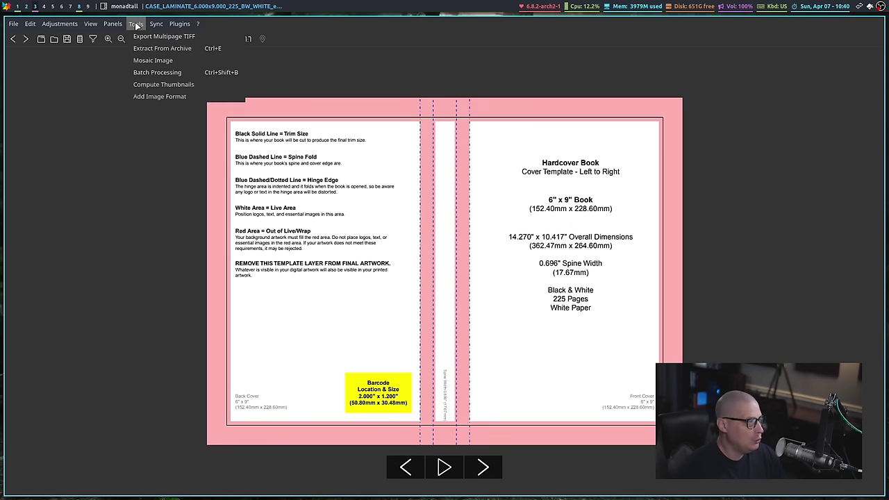
left_click(183, 50)
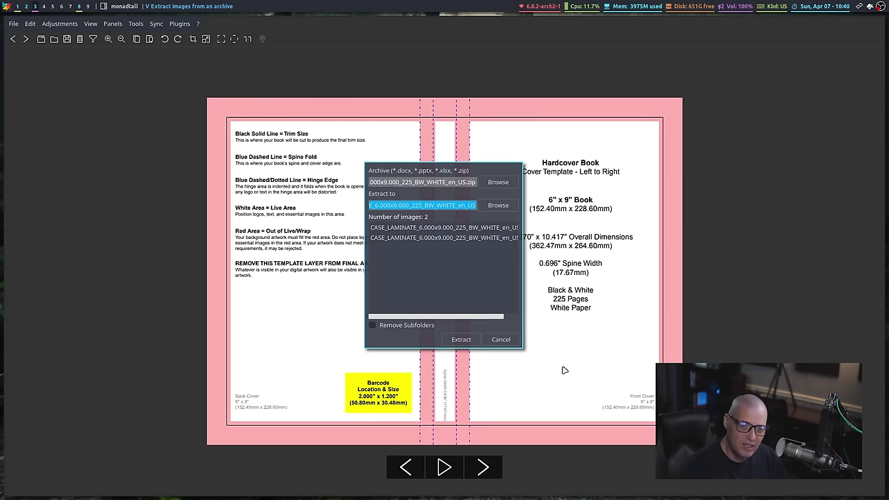
left_click(501, 338)
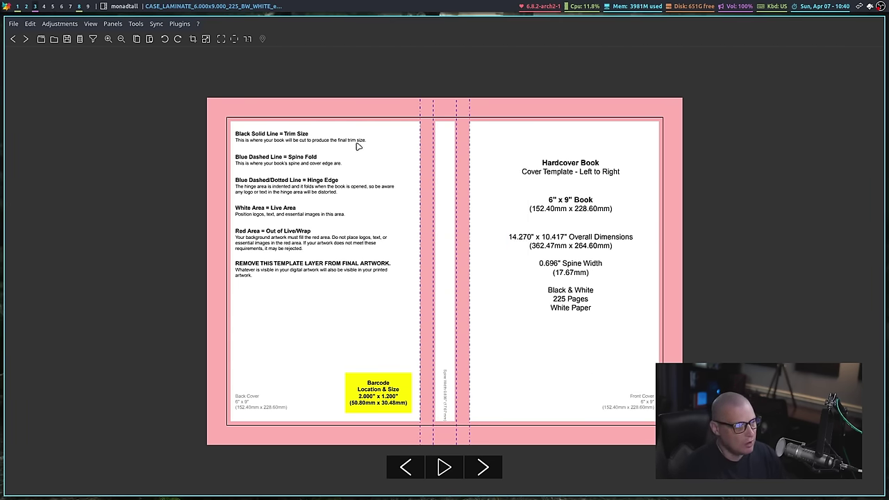
Advance from the book cover template to thumb-what-linux-taught-me.png with the Right arrow key.
key("Right")
key("Right")
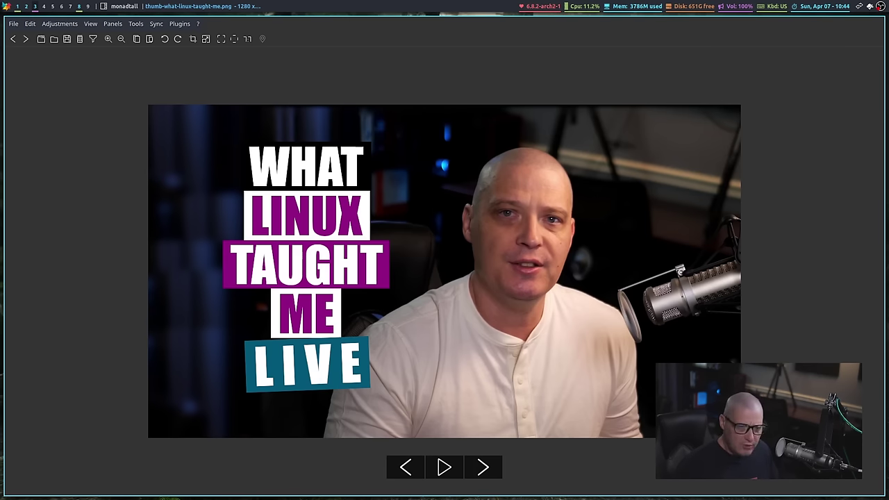
Launch a second image viewer, open its Downloads recent folder, then refocus the left window.
key("super+shift+Return")
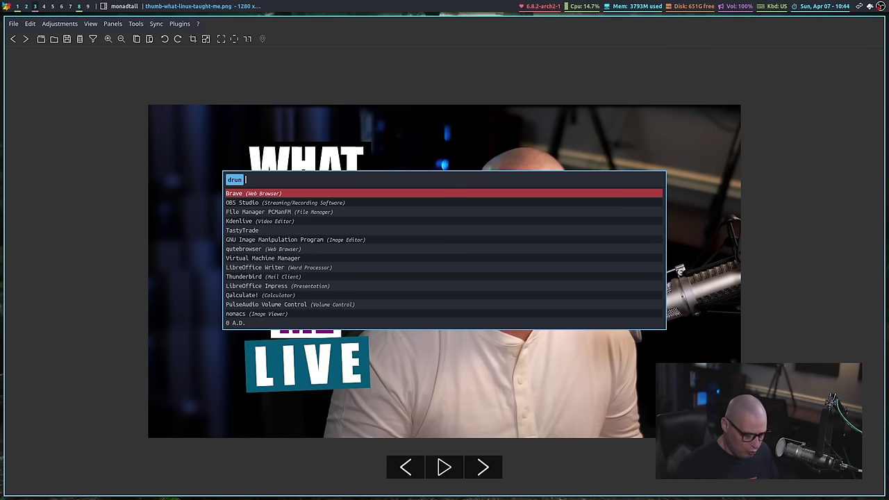
type("gimp")
key("Return")
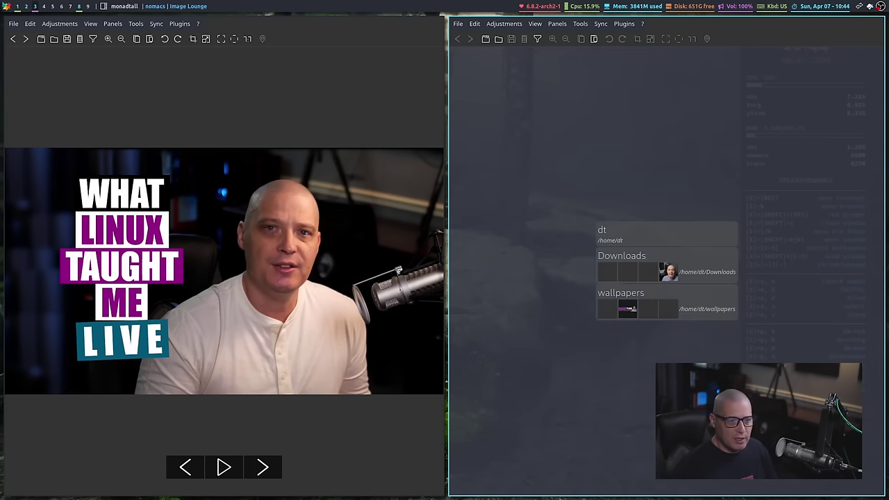
left_click(628, 258)
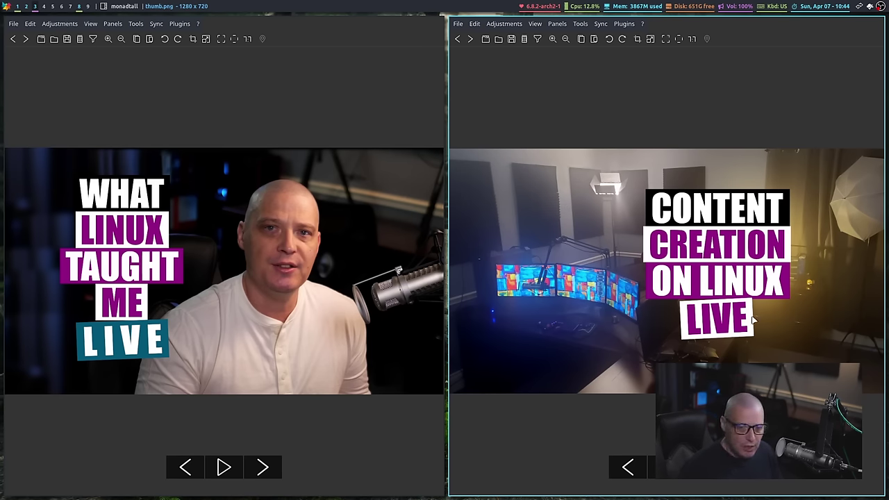
key("super+h")
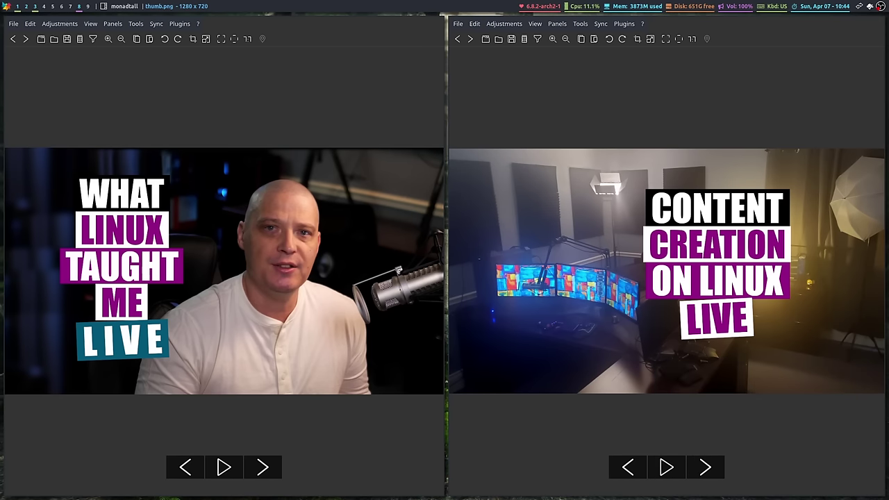
Connect all nomacs instances via Sync > Synchronize, then test zooming and stepping images.
left_click(157, 24)
mouse_move(181, 37)
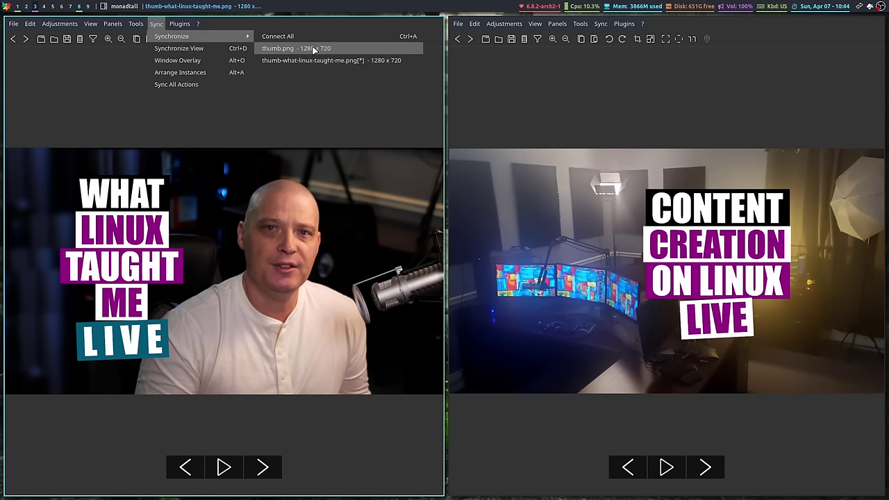
left_click(307, 37)
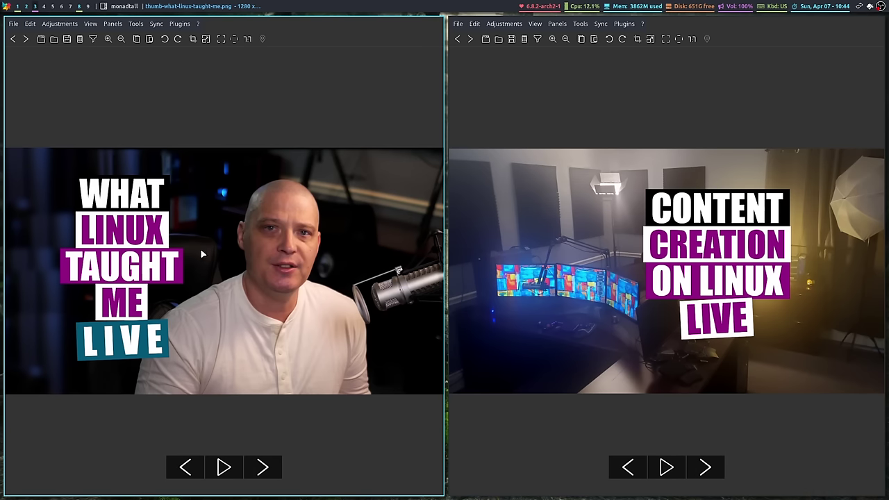
scroll(202, 254, "up", 2)
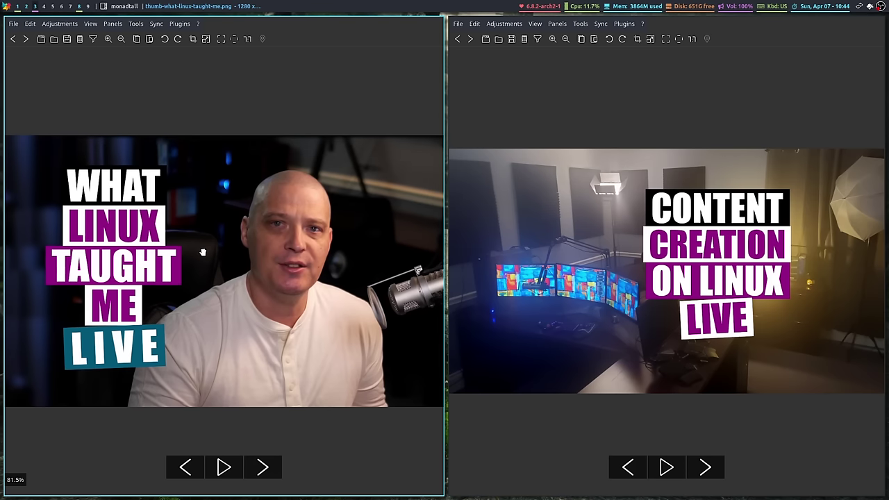
scroll(202, 252, "down", 1)
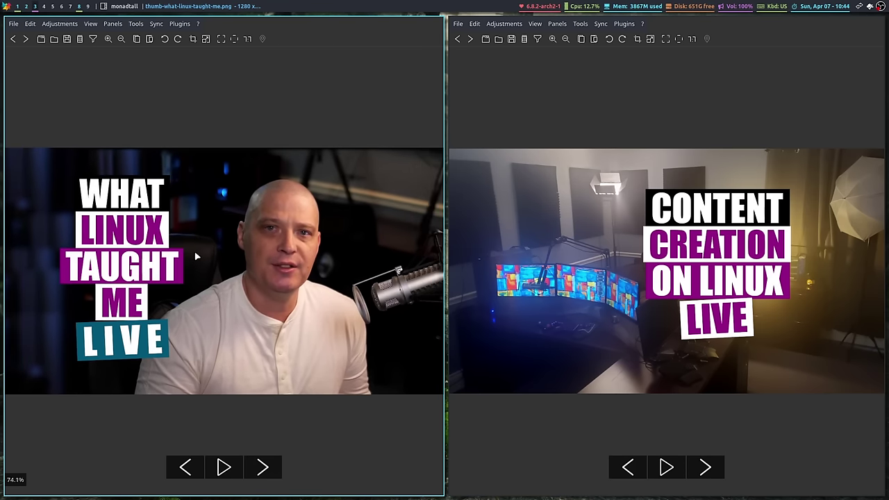
key("Right")
key("Right")
key("Right")
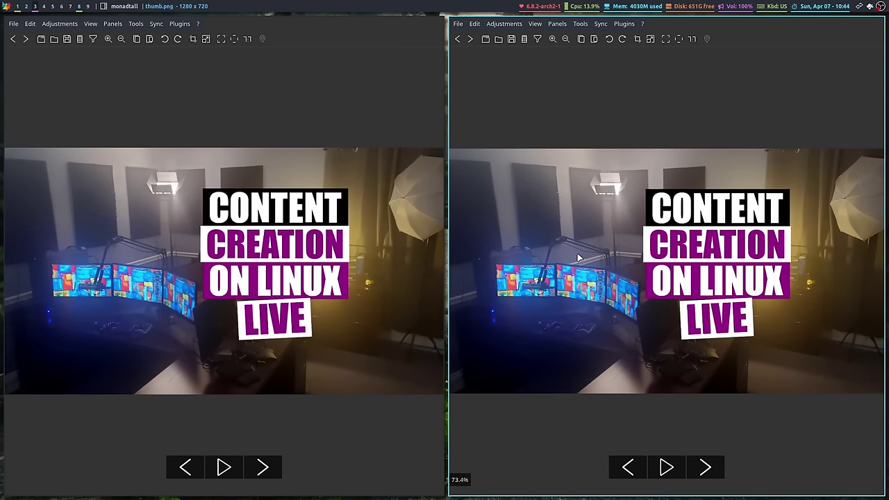
In the left viewer, advance to the next photo and zoom in and out to check syncing.
key("super+h")
left_click(264, 468)
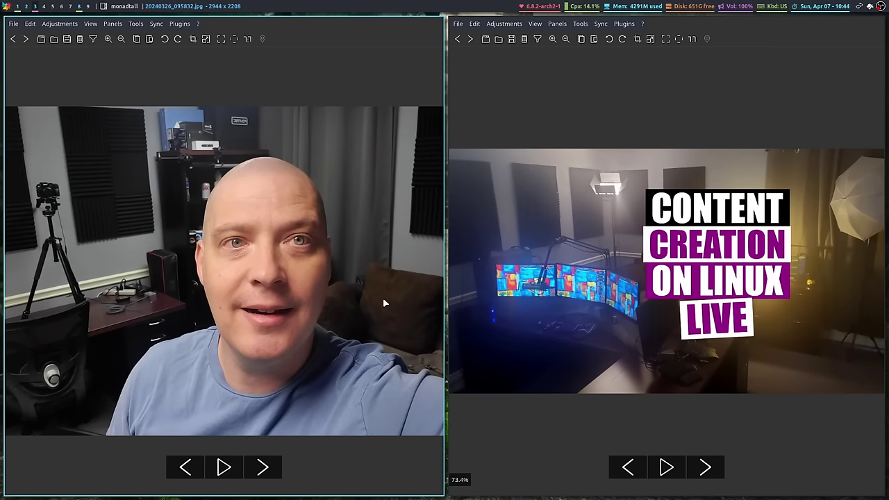
scroll(382, 297, "down", 2)
scroll(383, 297, "up", 1)
scroll(218, 293, "up", 1)
scroll(223, 291, "down", 1)
Disconnect the viewers through Sync > Synchronize and close both nomacs windows.
left_click(156, 24)
mouse_move(213, 36)
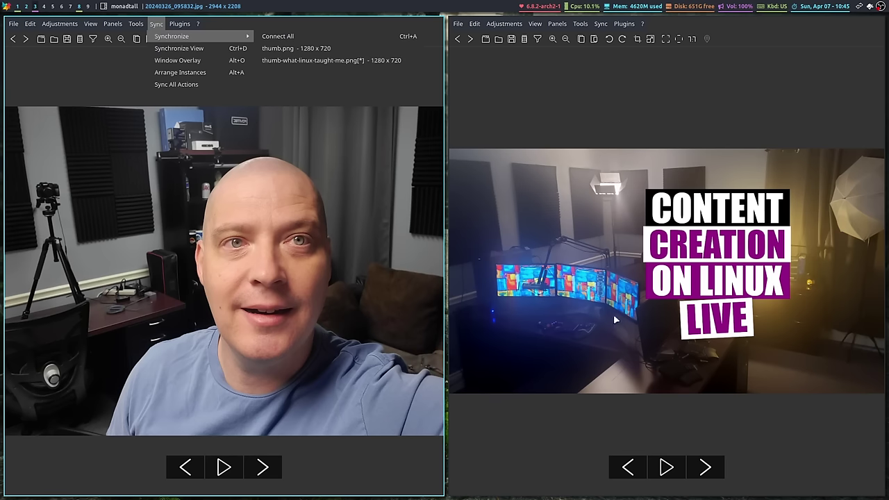
left_click(600, 23)
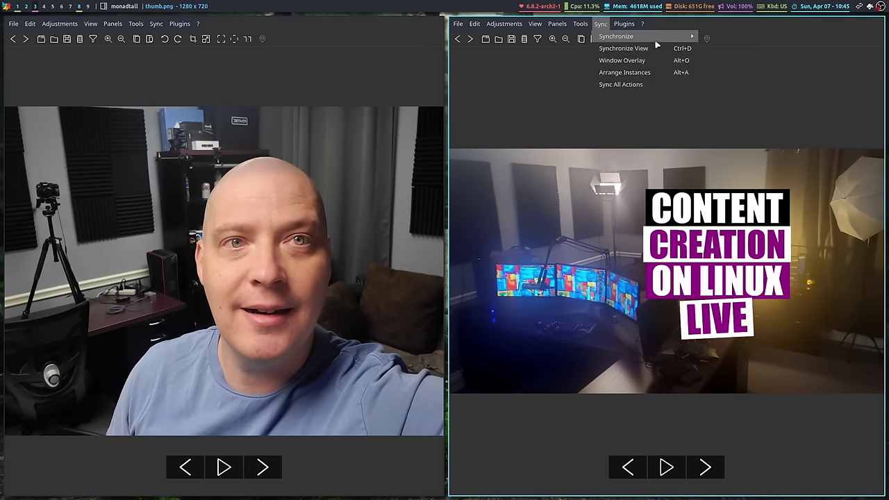
mouse_move(656, 41)
left_click(737, 48)
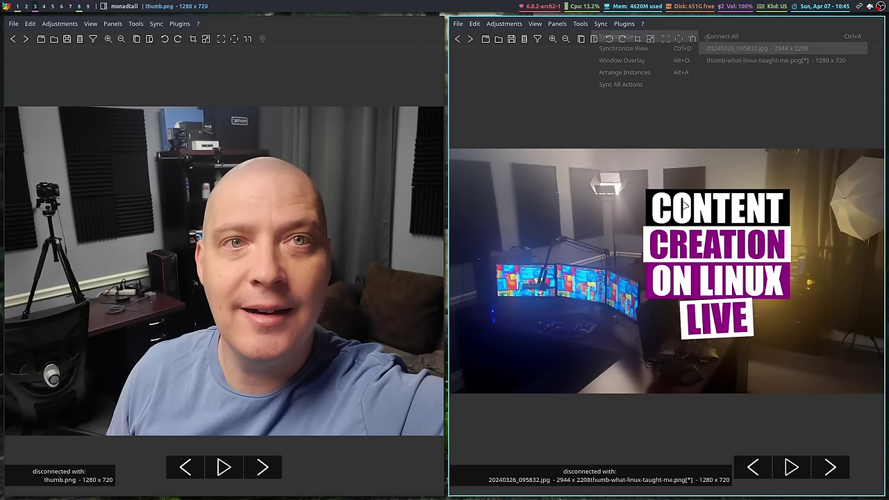
scroll(645, 316, "up", 2)
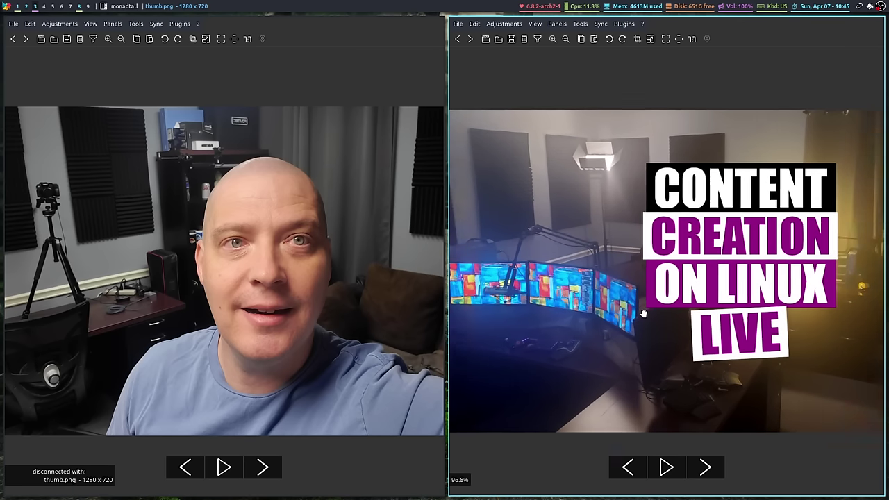
scroll(645, 315, "down", 1)
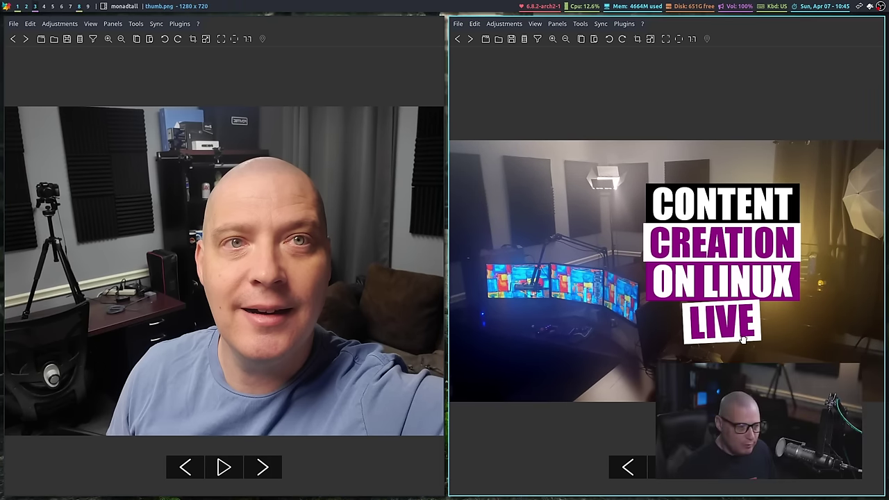
key("super+shift+c")
key("super+shift+c")
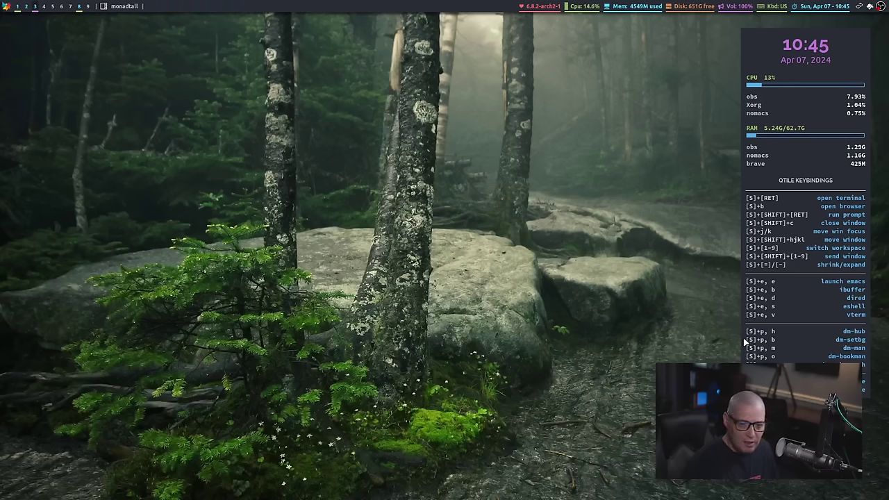